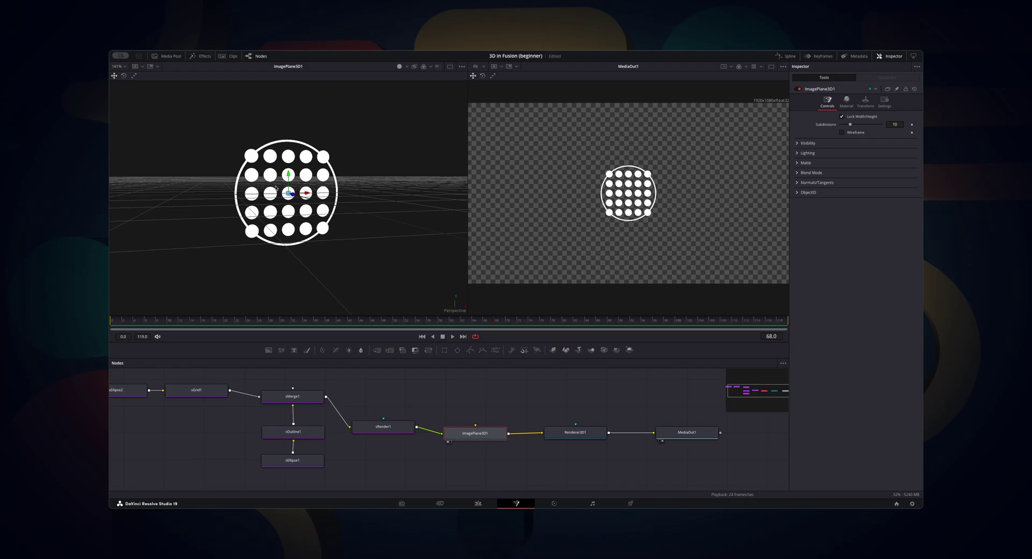
Insert a Merge3D between ImagePlane3D1 and Renderer3D1, feed a SpotLight into it, and display the merged scene in the first viewer.
left_click(590, 350)
left_click_drag(616, 350, 579, 441)
left_click(579, 440)
key("1")
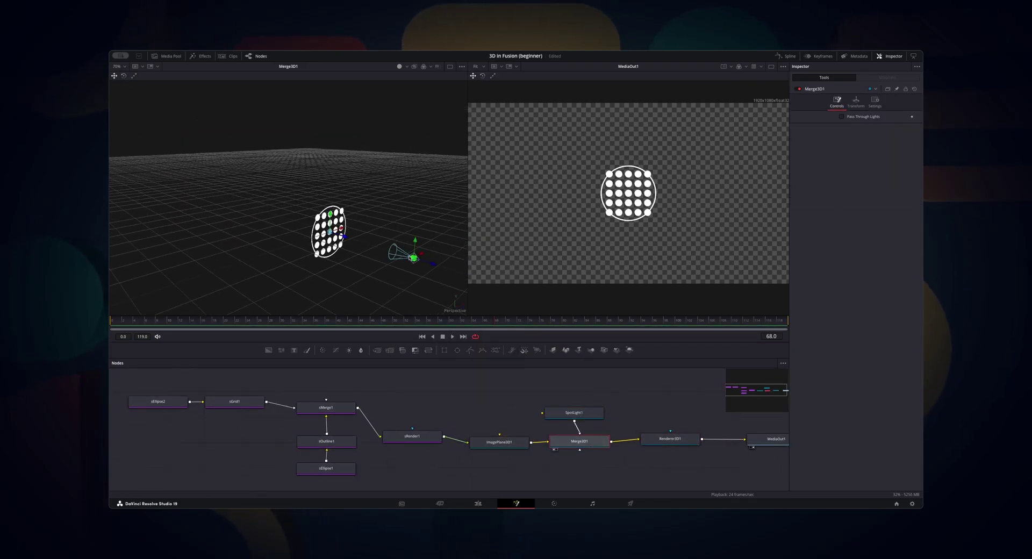
left_click_drag(403, 250, 265, 231)
scroll(265, 231, "up", 3)
left_click(573, 412)
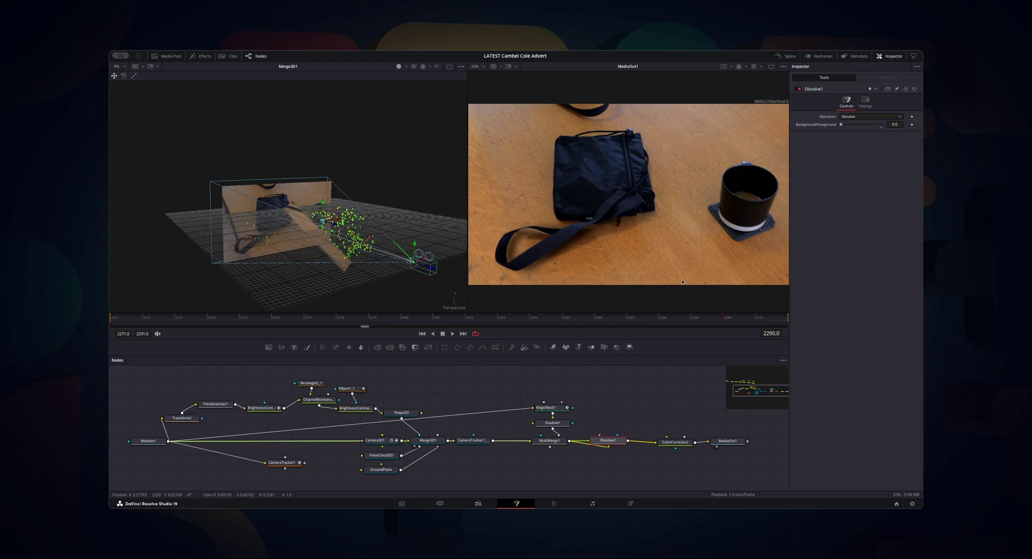
Sweep the Background/Foreground blend of Dissolve1 up and back down to compare its two inputs.
left_click(882, 125)
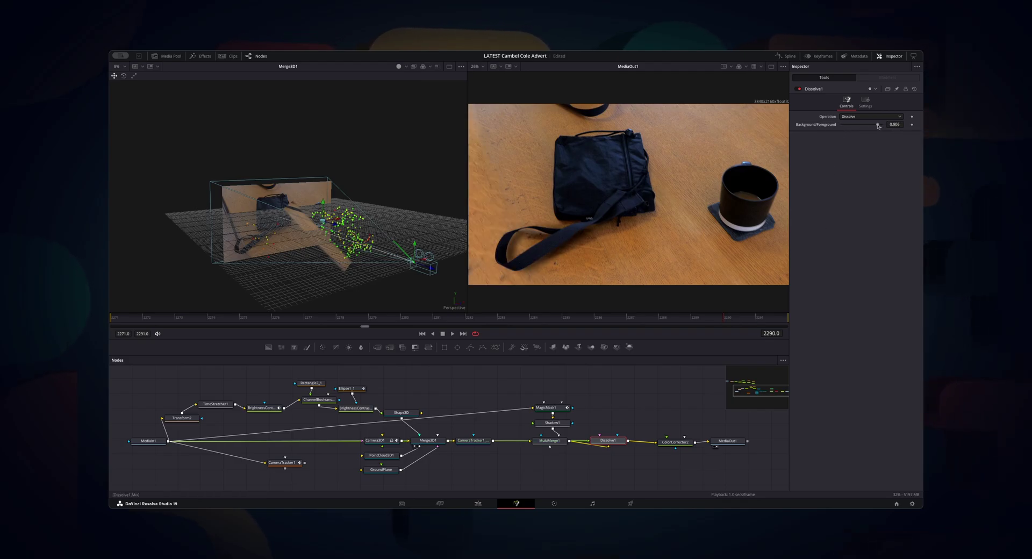
left_click_drag(877, 125, 825, 124)
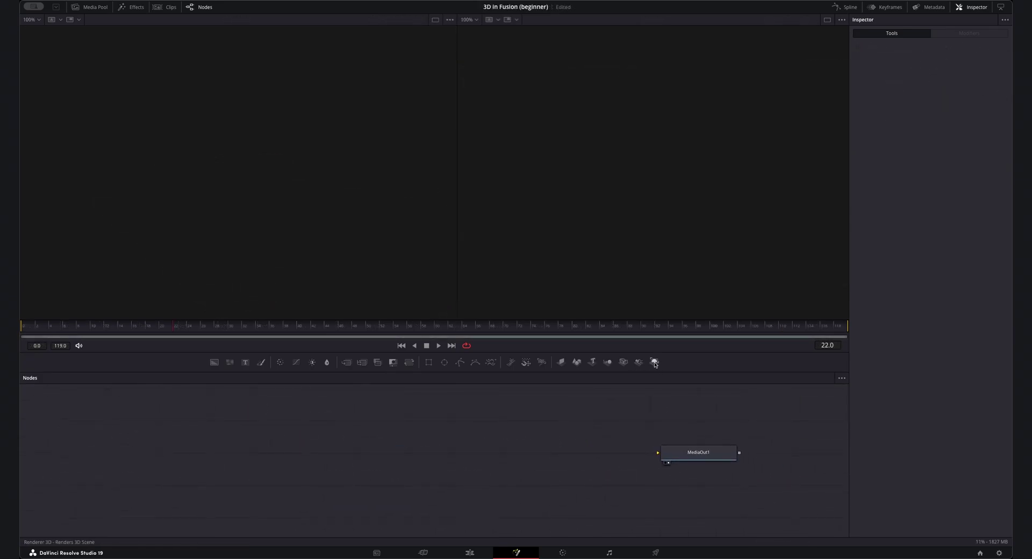
Add a Renderer3D node and connect it to MediaOut1.
left_click(535, 453)
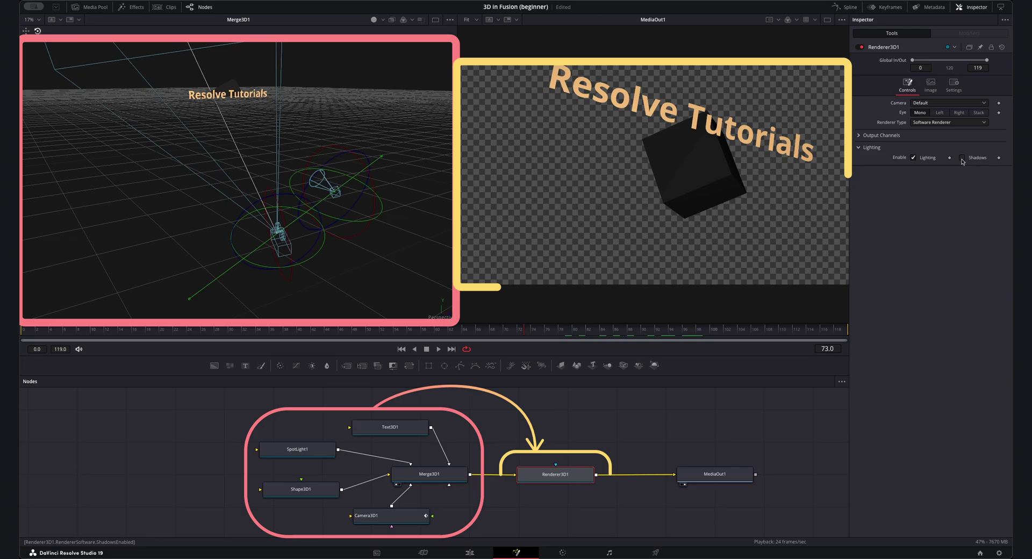
Enable shadows on Renderer3D1 in the scene with the text, cube, spotlight and camera.
left_click(961, 157)
mouse_move(222, 329)
left_mouse_down()
mouse_move(33, 332)
mouse_move(617, 337)
mouse_move(418, 340)
left_mouse_up()
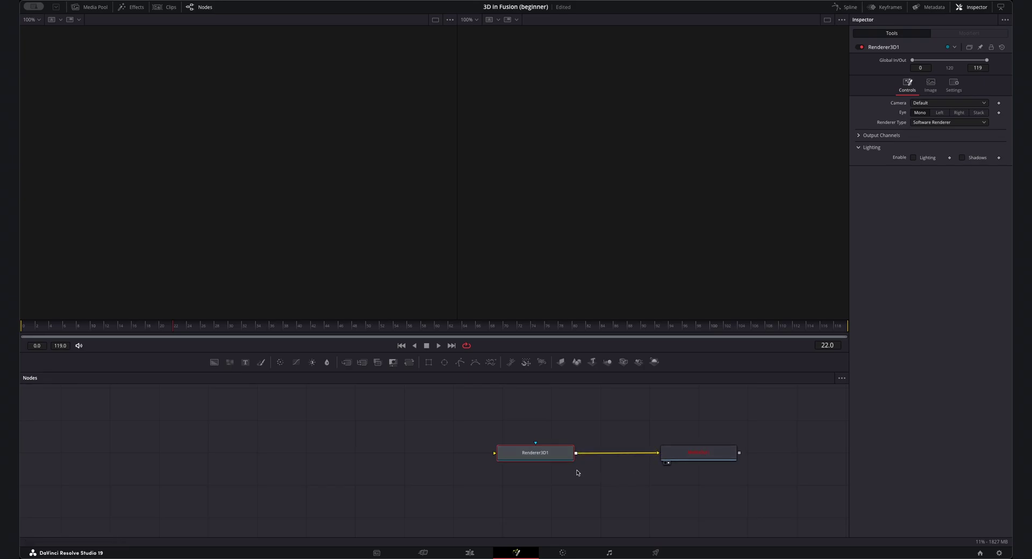
Add a Shape3D node feeding Renderer3D1 and display it in the first viewer.
scroll(539, 476, "left", 2)
left_click_drag(576, 361, 370, 455)
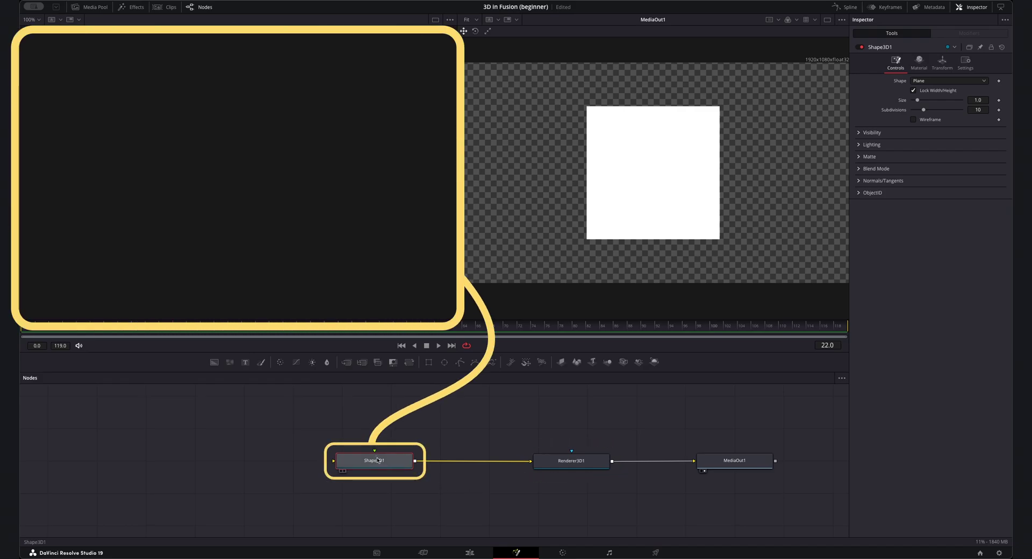
key("1")
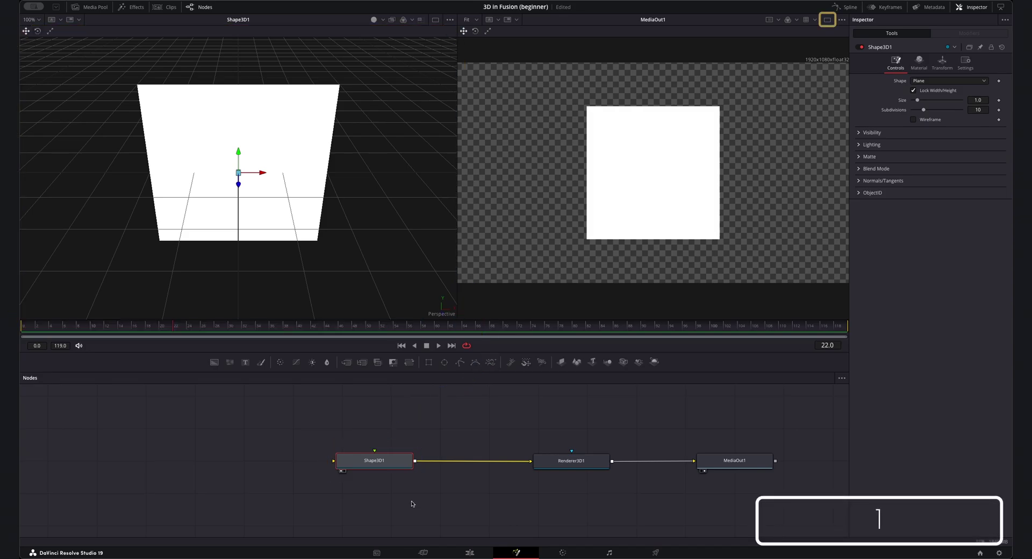
Try the single and dual viewer layouts and examine the plane from several angles and distances in the 3D view.
left_click(827, 20)
left_click(827, 25)
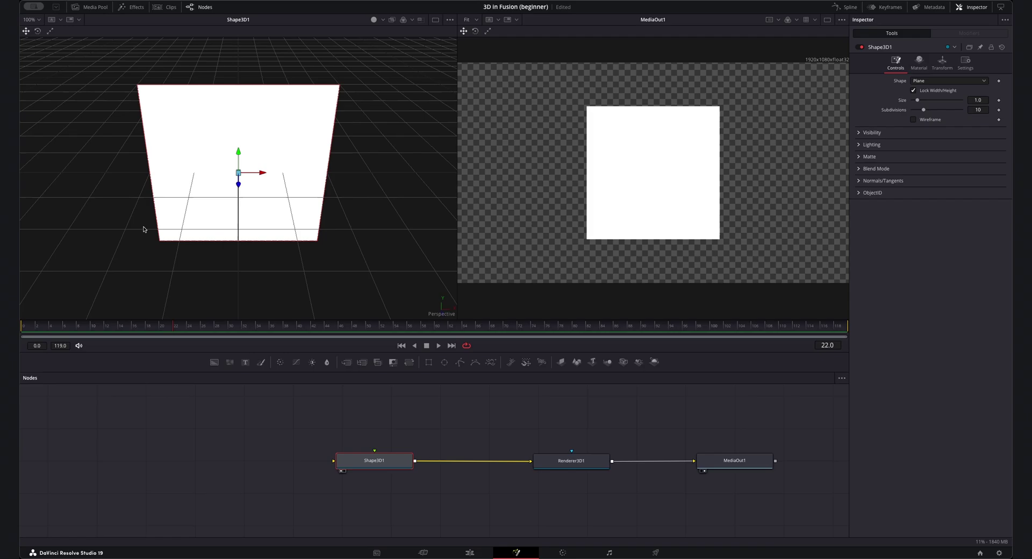
left_click_drag(144, 230, 140, 273)
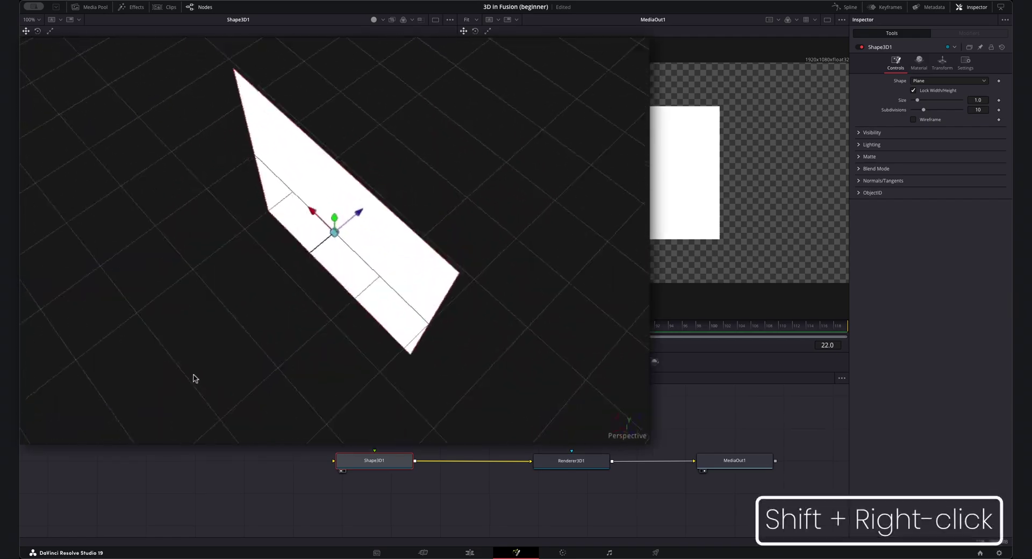
left_click_drag(195, 379, 282, 269)
scroll(306, 263, "down", 5)
scroll(309, 262, "up", 5)
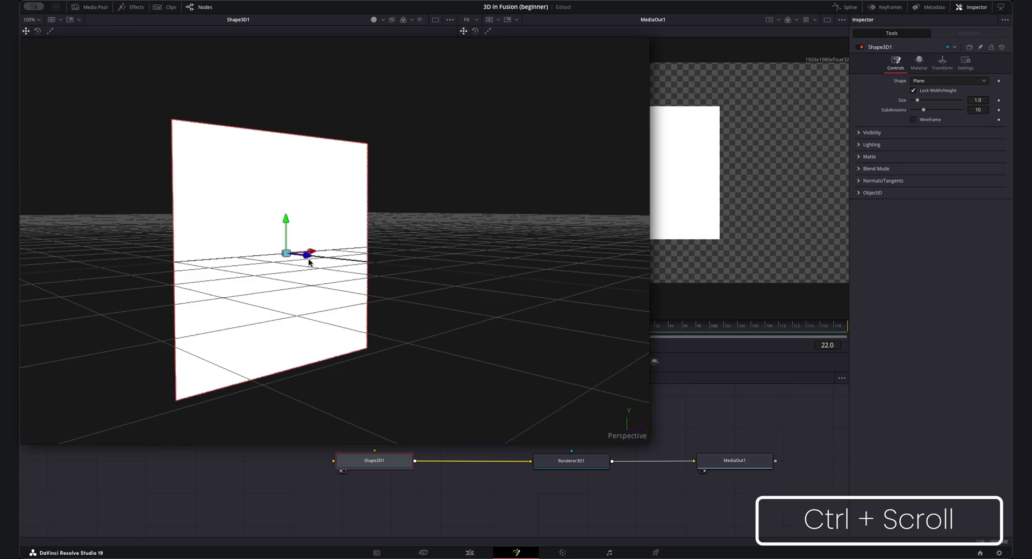
scroll(221, 199, "down", 5)
scroll(221, 199, "up", 6)
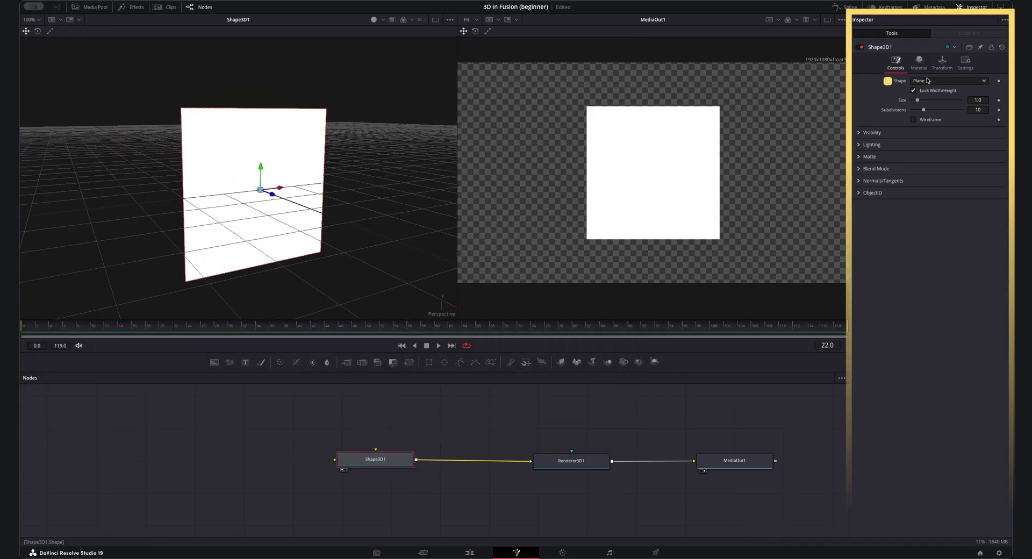
Change the shape of Shape3D1 to Cube.
left_click(919, 100)
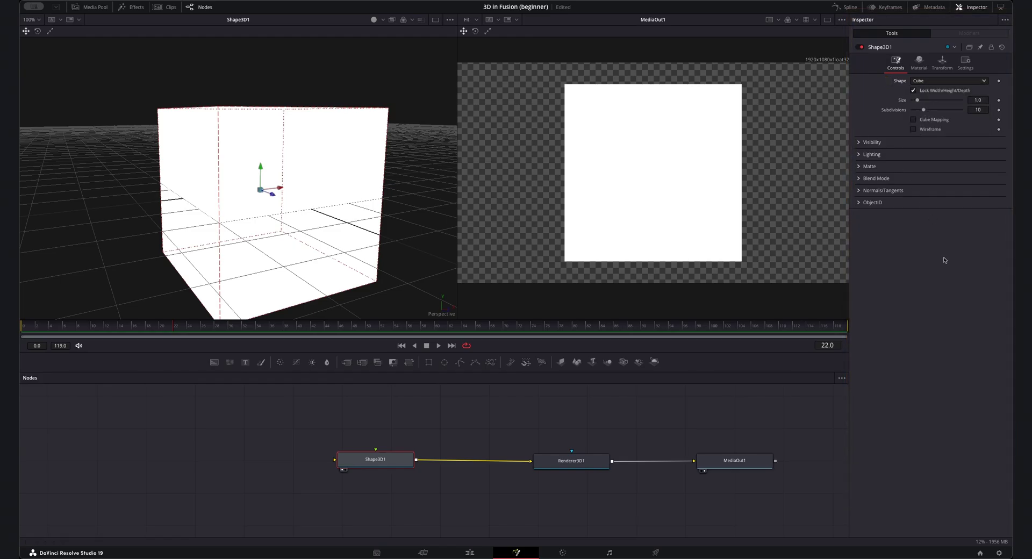
scroll(320, 236, "down", 3)
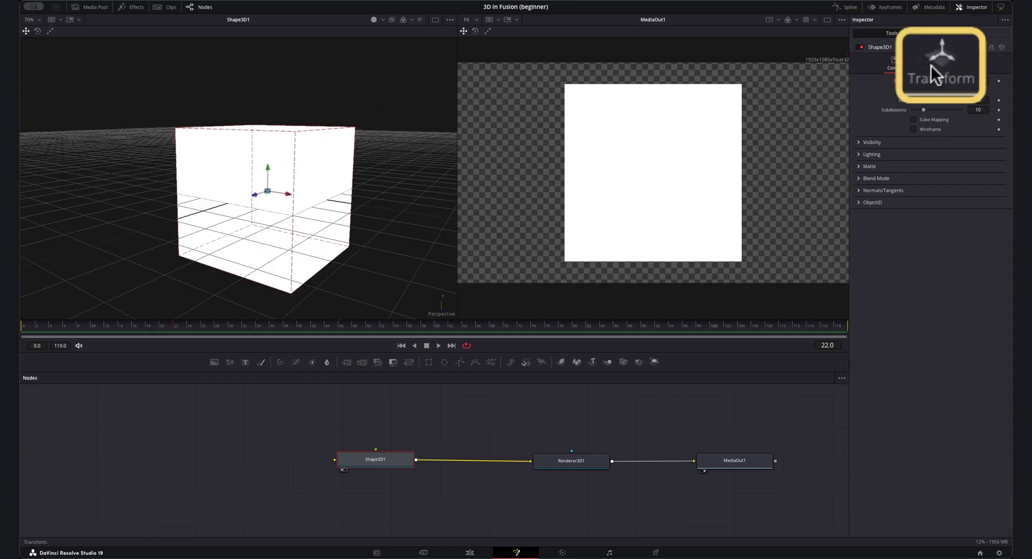
Transform the cube: X translation about 0.464, rotation about -27.3 in X and 47.2 in Y, and scale about 0.788.
left_click(941, 64)
left_click_drag(947, 142, 937, 152)
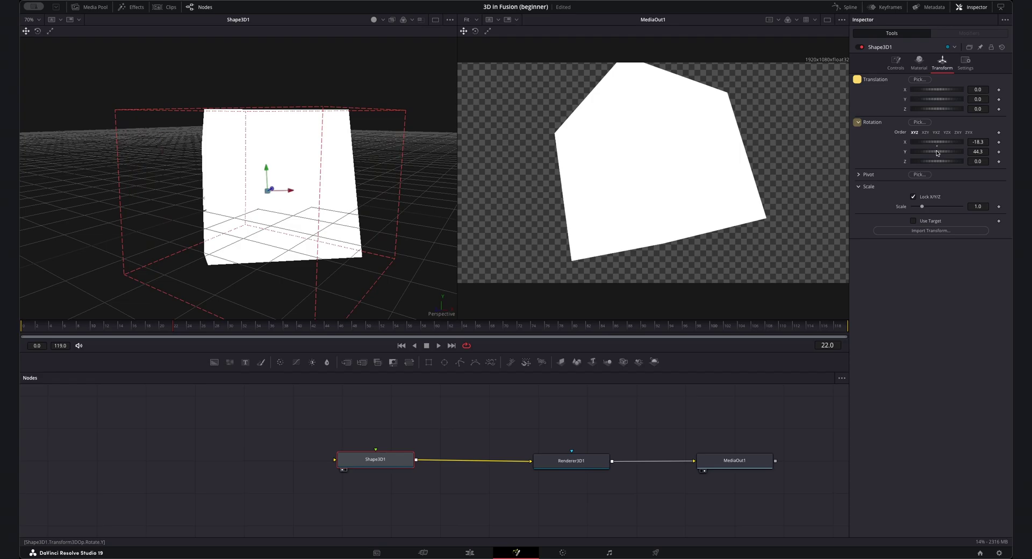
left_click_drag(927, 90, 948, 90)
left_click_drag(922, 206, 921, 208)
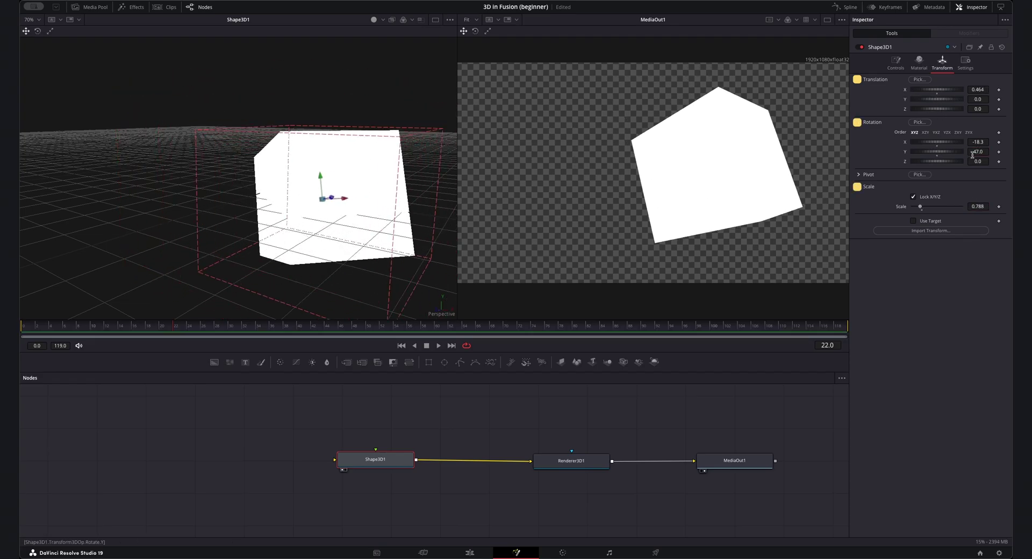
left_click_drag(972, 154, 811, 131)
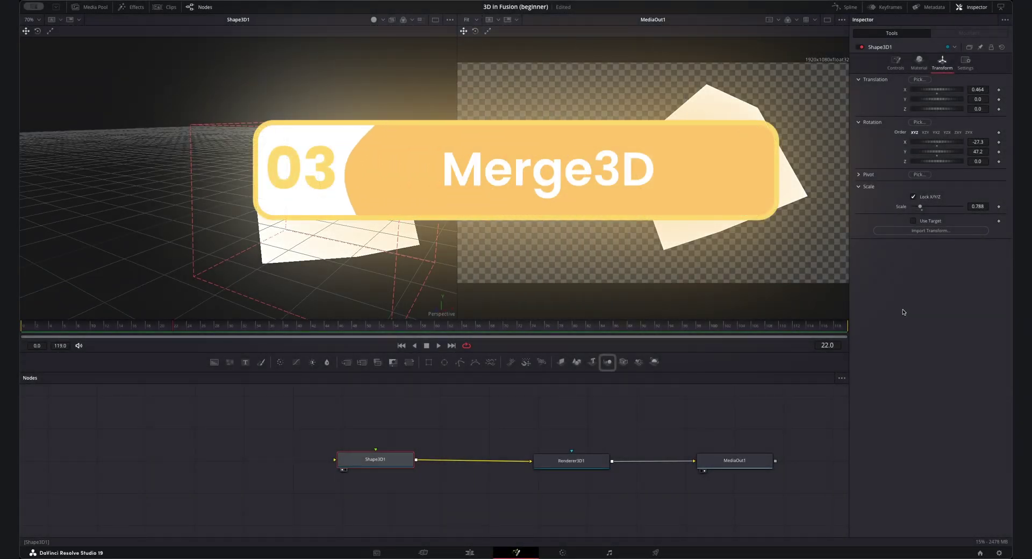
Insert a Merge3D node between Shape3D1 and Renderer3D1 and space out the Shape3D1 and Merge3D1 nodes.
left_click(451, 430)
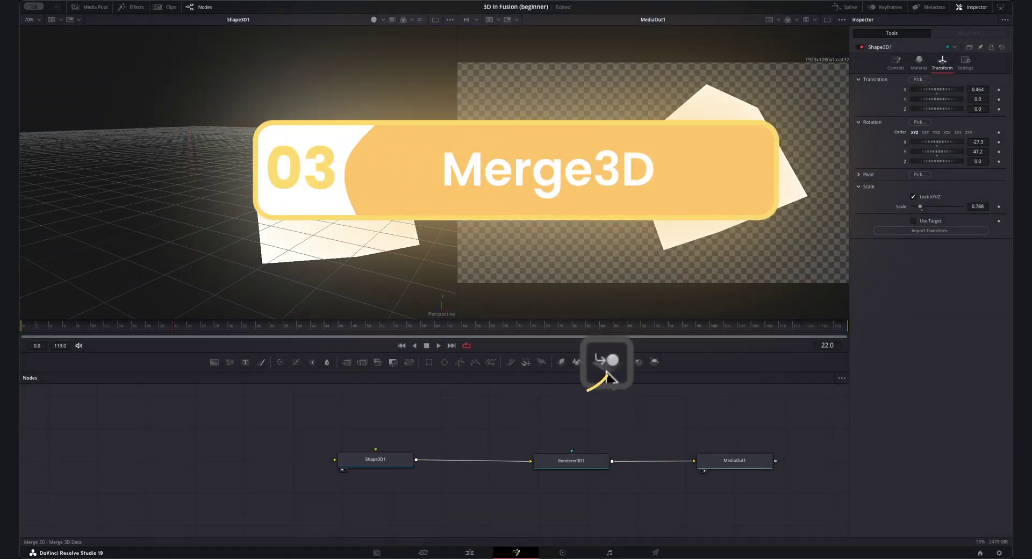
left_click_drag(607, 363, 477, 463)
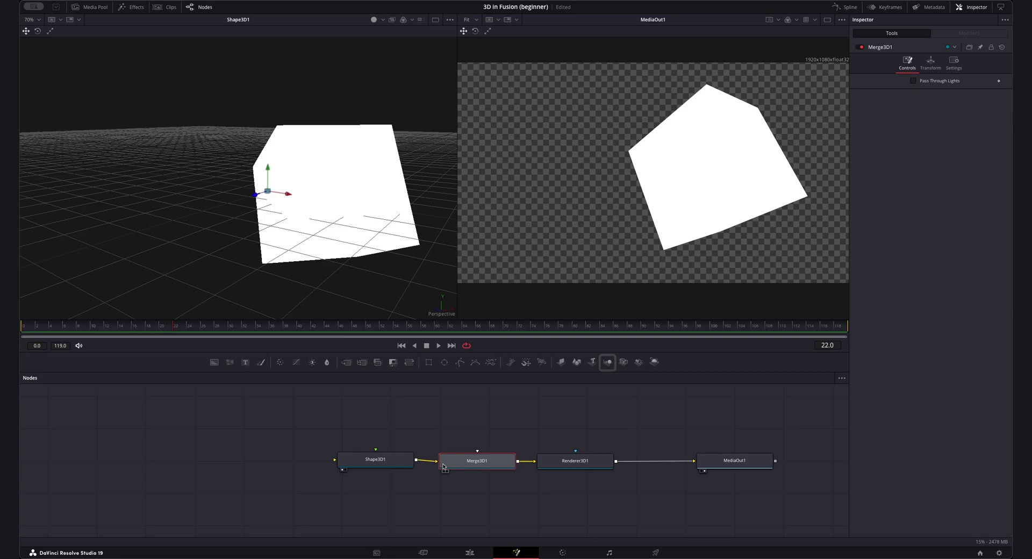
left_click_drag(482, 497, 341, 458)
left_click(410, 440)
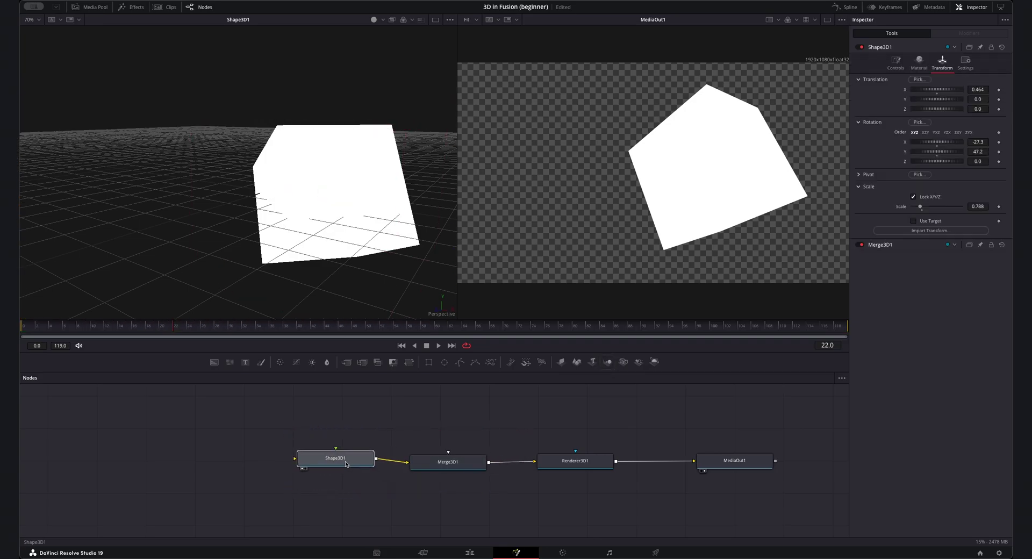
left_click(457, 468)
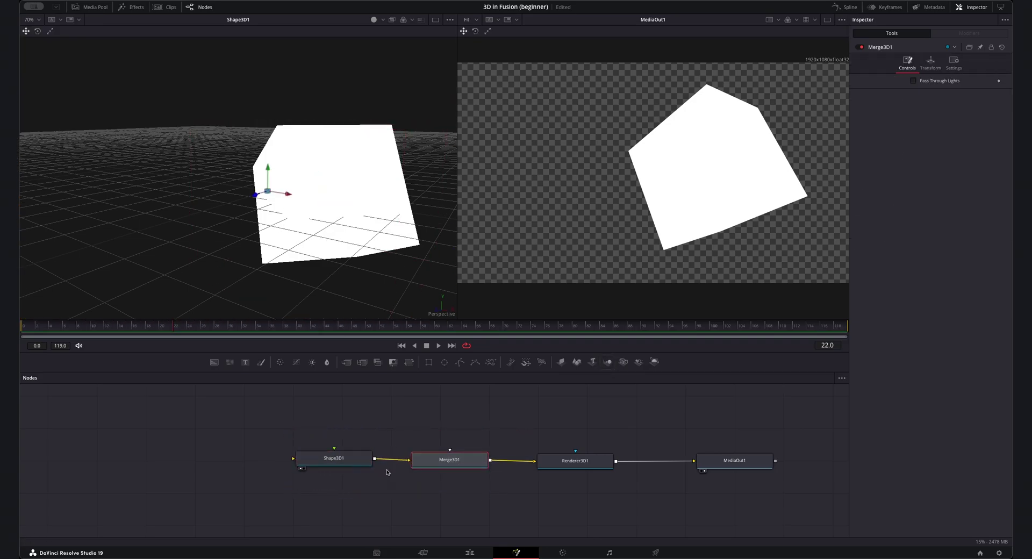
left_click(353, 464)
Add a Camera3D node below the node chain, connect it to Merge3D1, and display Merge3D1 in the first viewer.
left_click_drag(623, 361, 622, 362)
left_click_drag(378, 518, 378, 517)
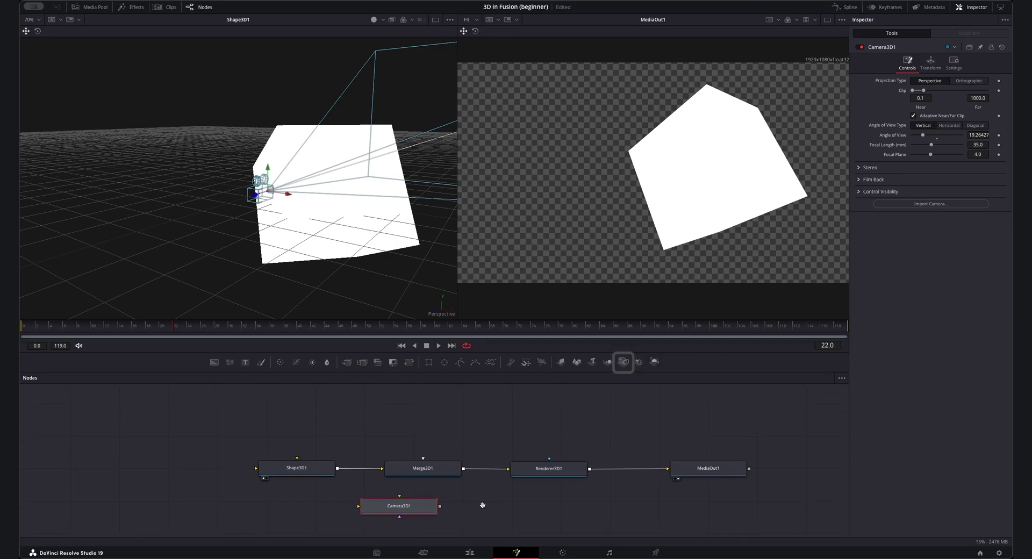
left_click_drag(452, 434, 453, 430)
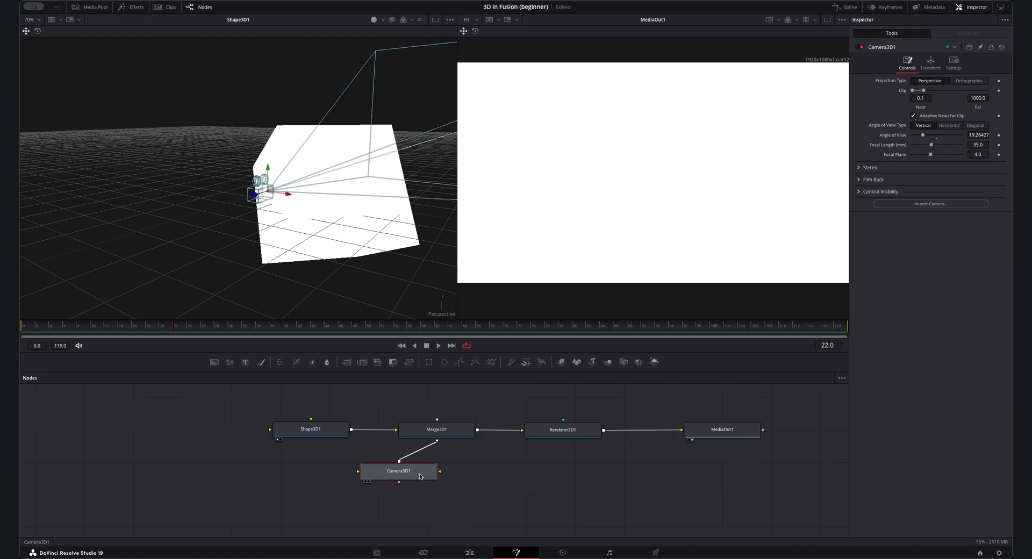
left_click(442, 429)
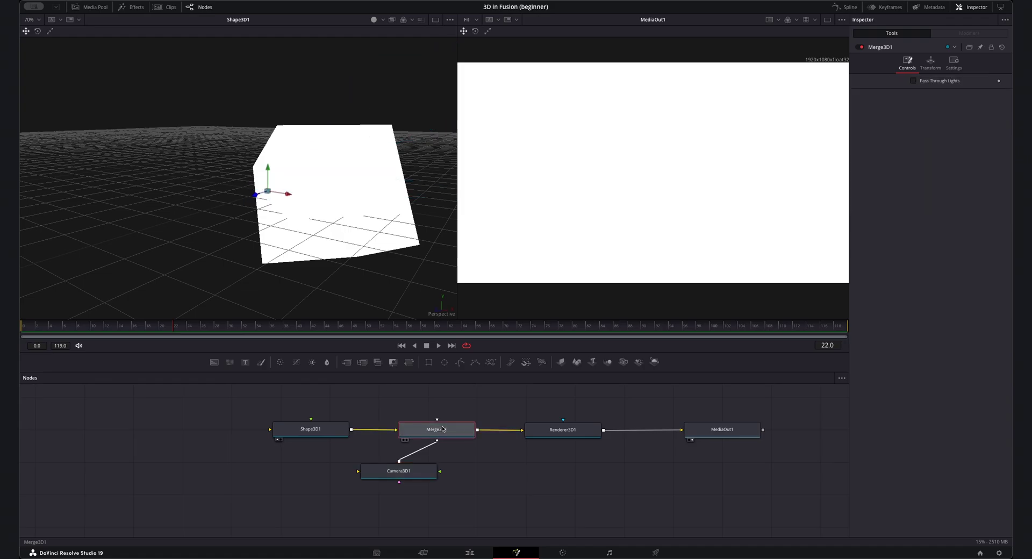
key("1")
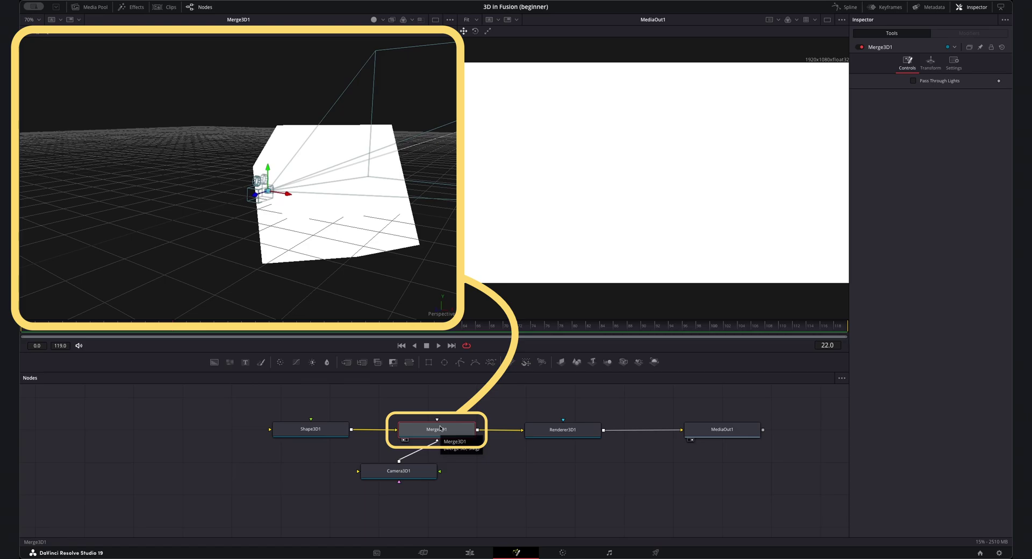
Move Camera3D1 back along its Z axis, away from the cube, until the whole cube fits in the rendered frame.
left_click(427, 476)
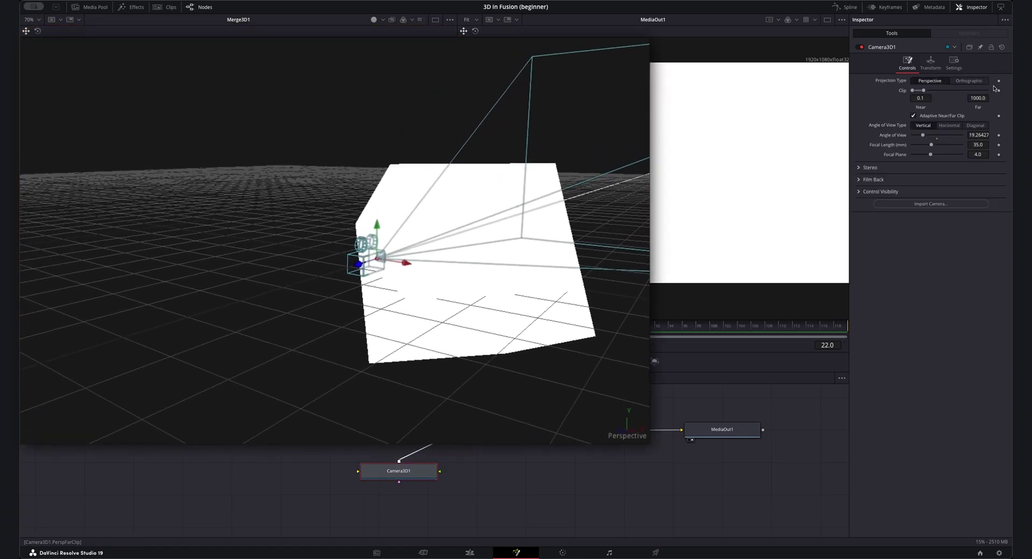
left_click(931, 64)
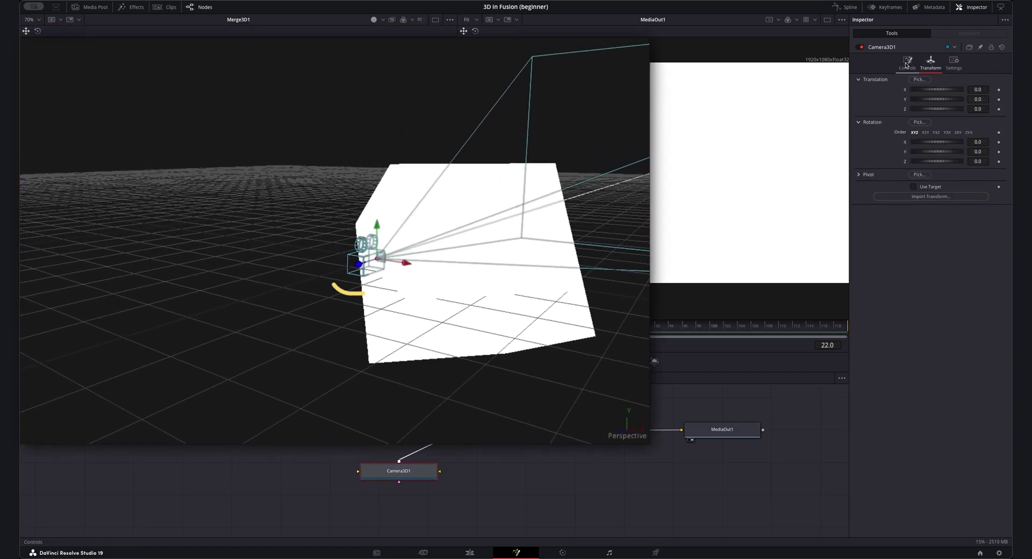
left_click(900, 69)
left_click_drag(370, 320, 535, 299)
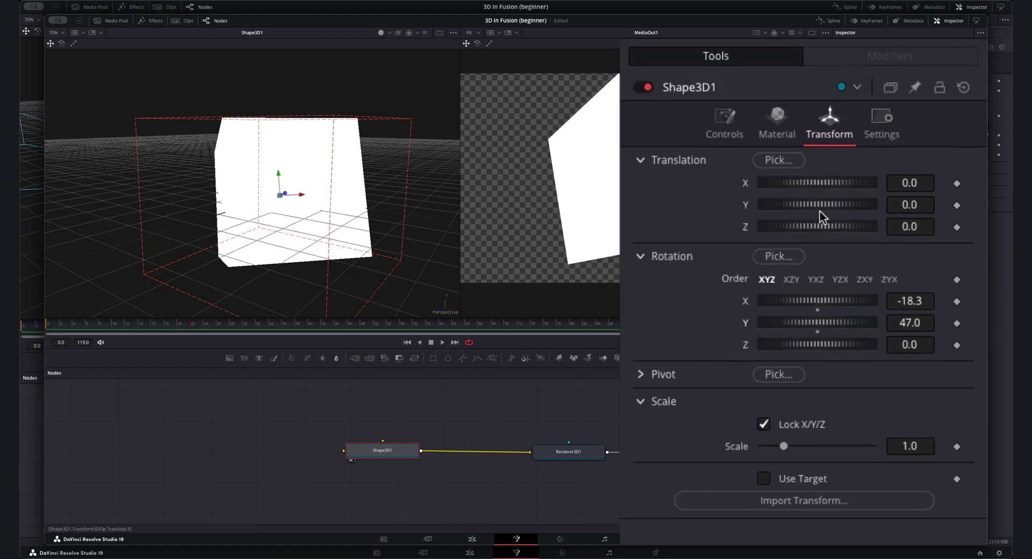
left_click_drag(772, 468, 768, 470)
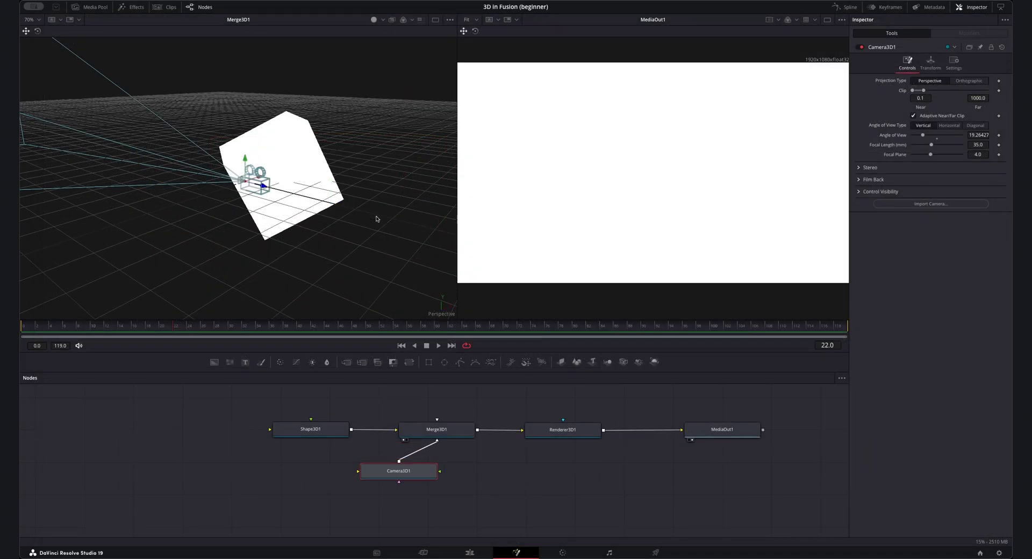
left_click_drag(263, 185, 373, 236)
scroll(524, 317, "down", 5)
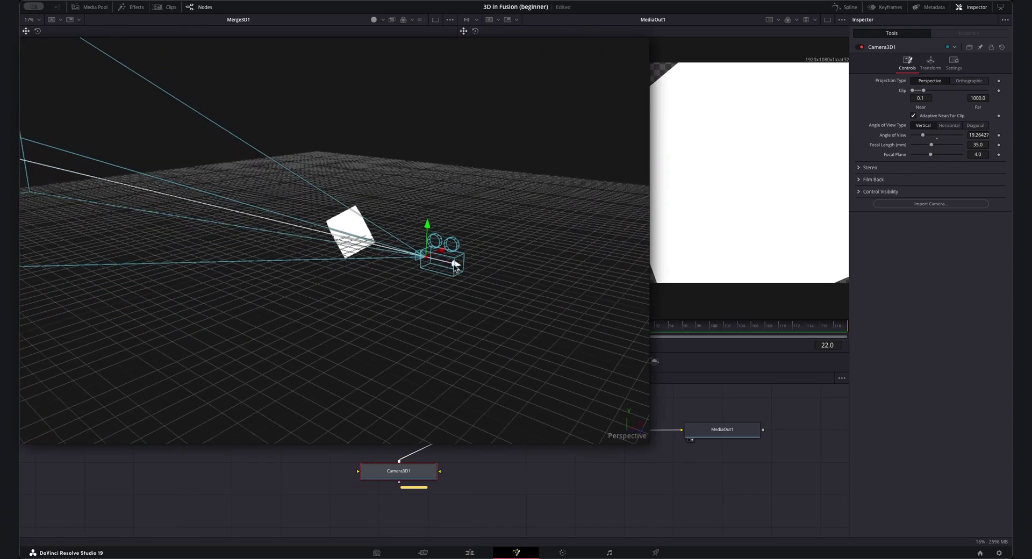
left_click_drag(454, 263, 656, 315)
left_click_drag(446, 288, 184, 116)
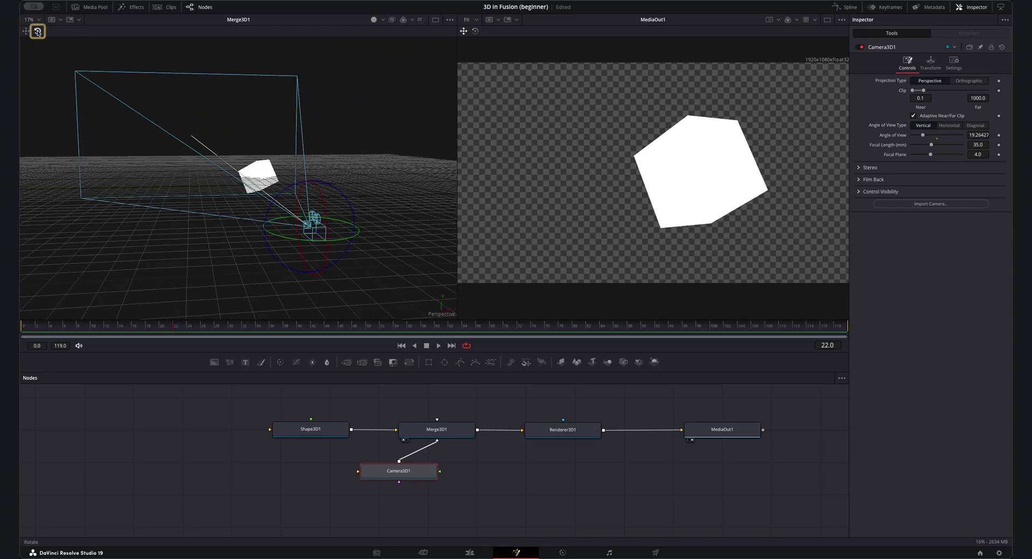
Rotate Camera3D1 with its rotation gizmo in the 3D view to reframe the cube.
left_click_drag(321, 206, 351, 203)
left_click_drag(498, 279, 481, 321)
left_click_drag(460, 280, 622, 364)
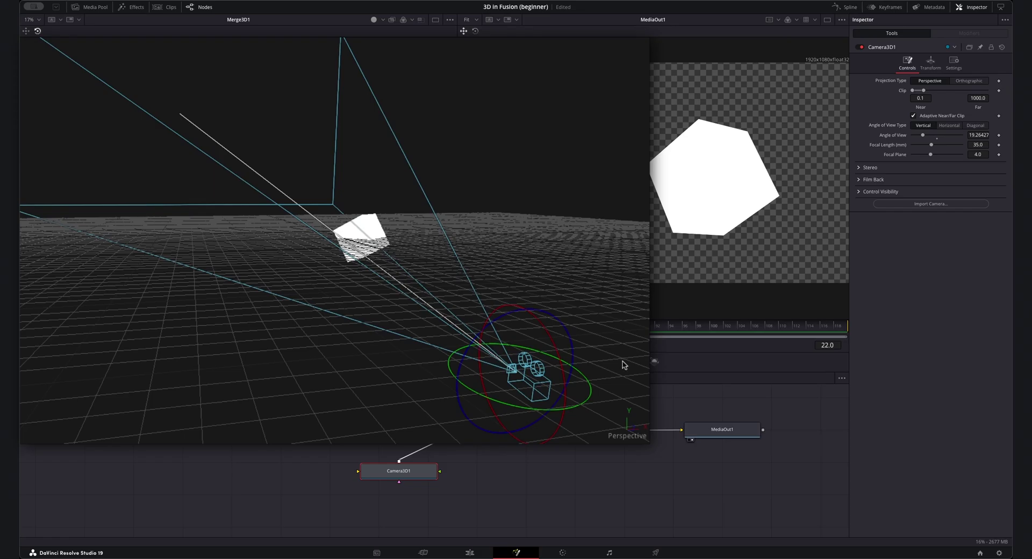
left_click_drag(480, 349, 378, 261)
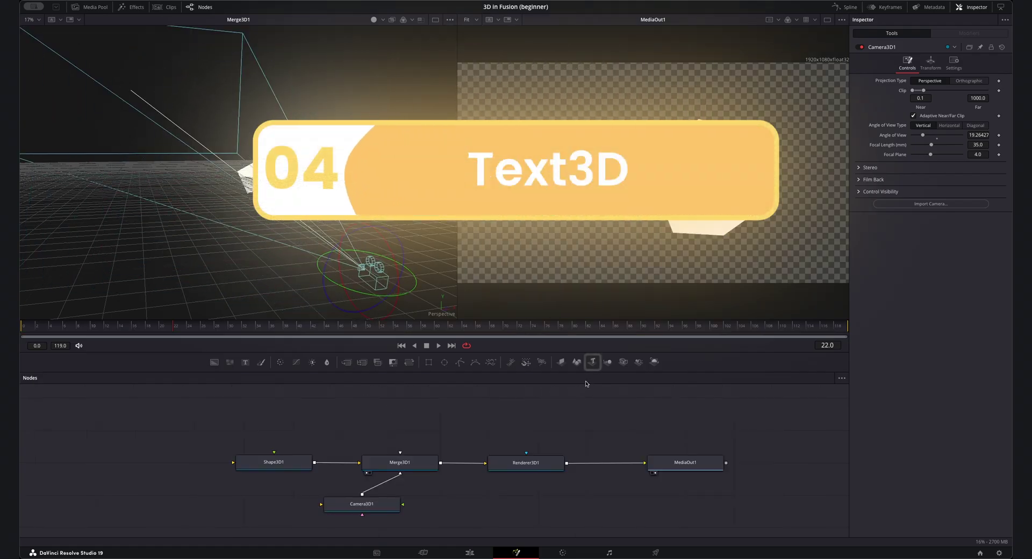
Add a Text3D node connected to Merge3D1 and enter "Resolve Tutorials" as its text.
left_click_drag(593, 362, 370, 426)
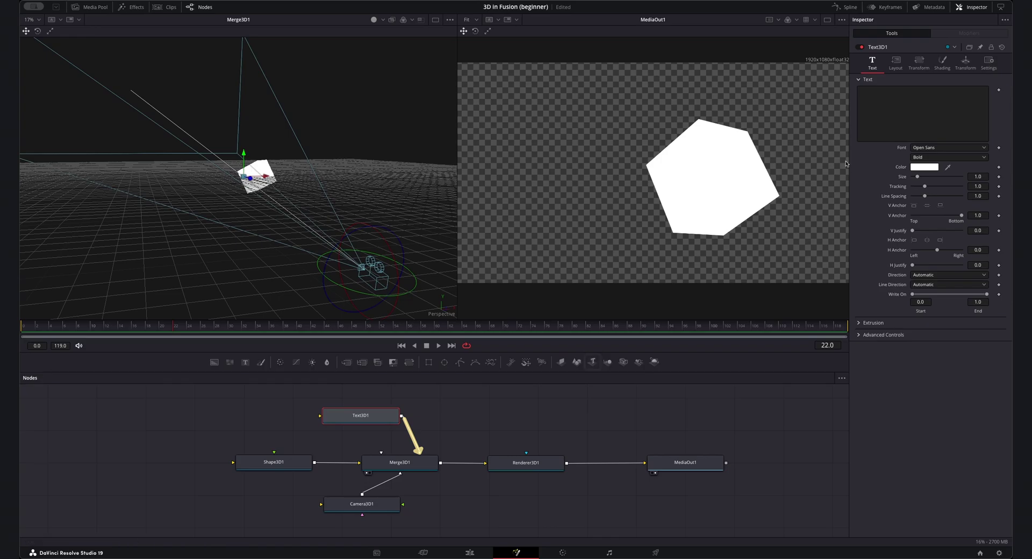
type("Resolve Tutorials")
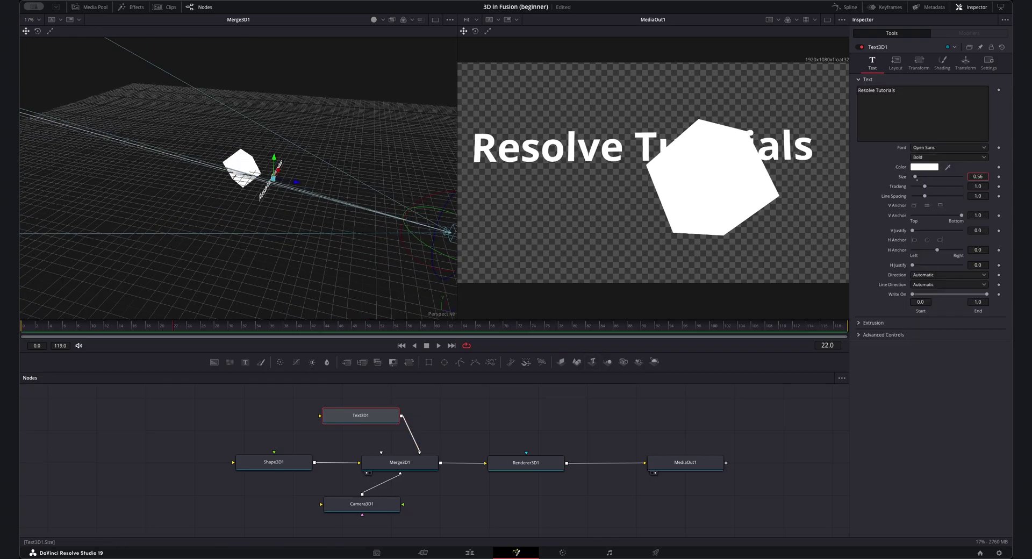
Search the tool list for "3D" and browse the available 3D nodes without adding one.
left_click_drag(387, 226, 295, 237)
key("shift+space")
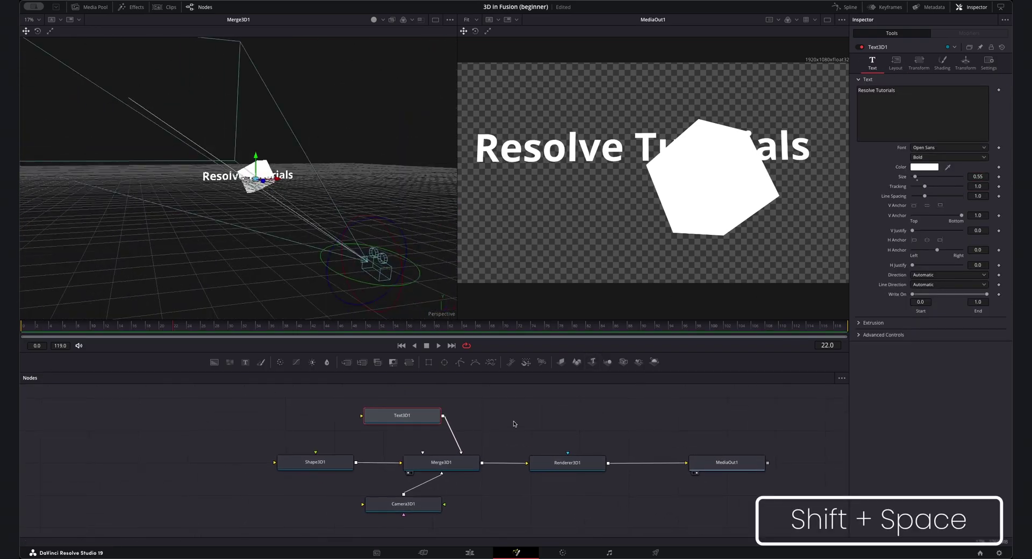
left_click(494, 416)
key("shift+space")
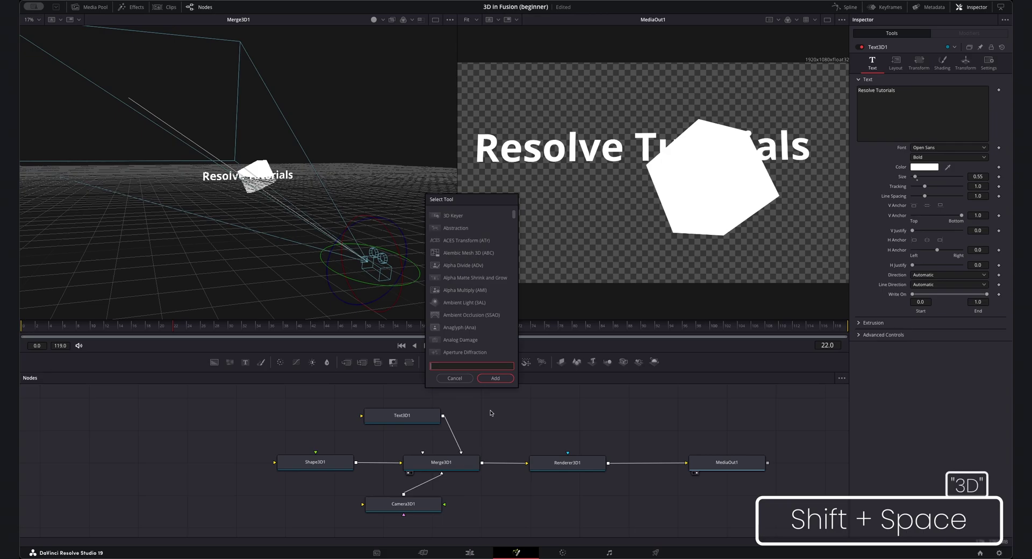
type("3D")
scroll(478, 236, "up", 1)
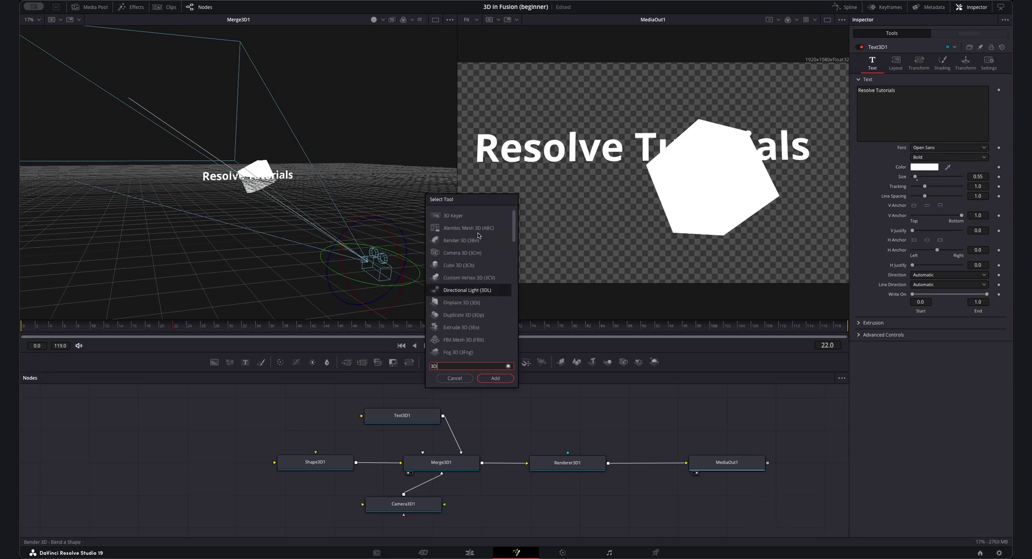
scroll(478, 235, "down", 5)
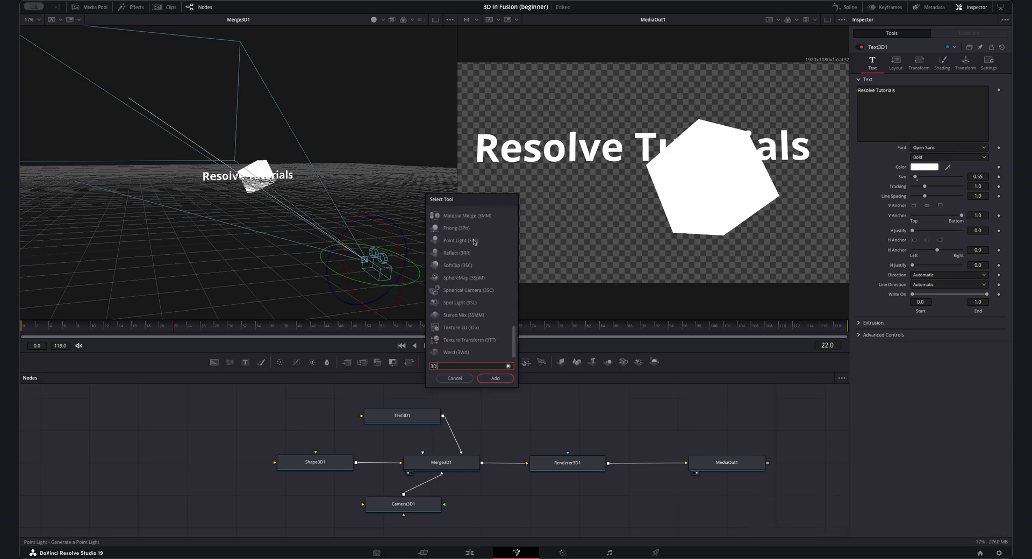
scroll(473, 245, "up", 5)
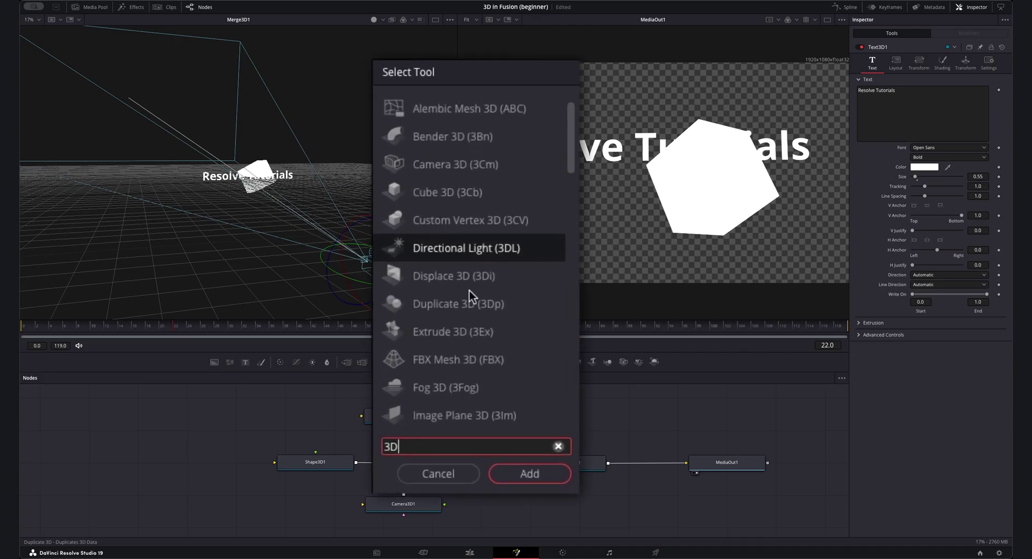
scroll(450, 359, "down", 2)
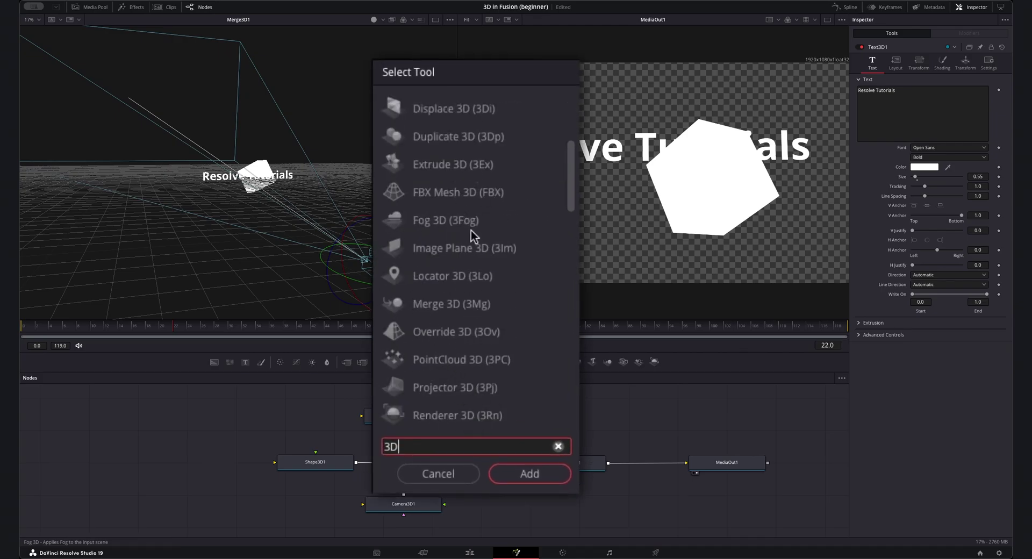
scroll(471, 230, "down", 4)
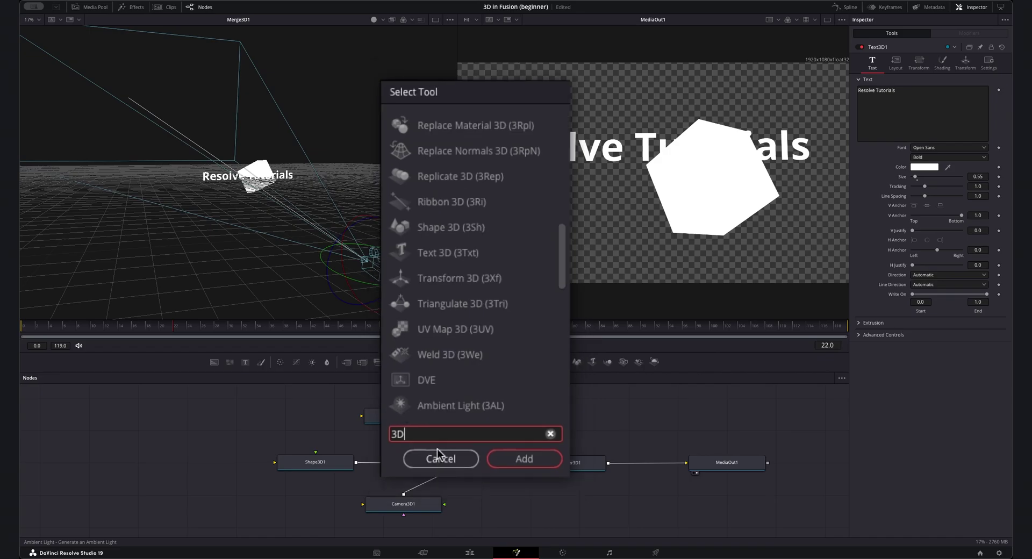
left_click(438, 473)
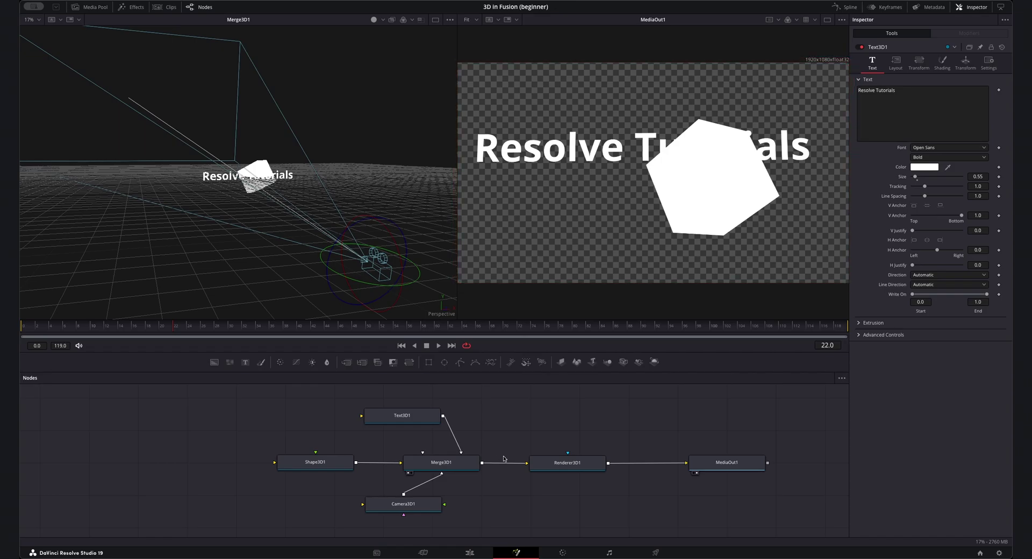
Set Shape3D1's diffuse material colour to light yellow with Red 1.0, Green 0.862745 and Blue 0.611764.
mouse_move(510, 449)
left_mouse_down()
mouse_move(531, 429)
mouse_move(523, 450)
left_mouse_up()
left_click(322, 466)
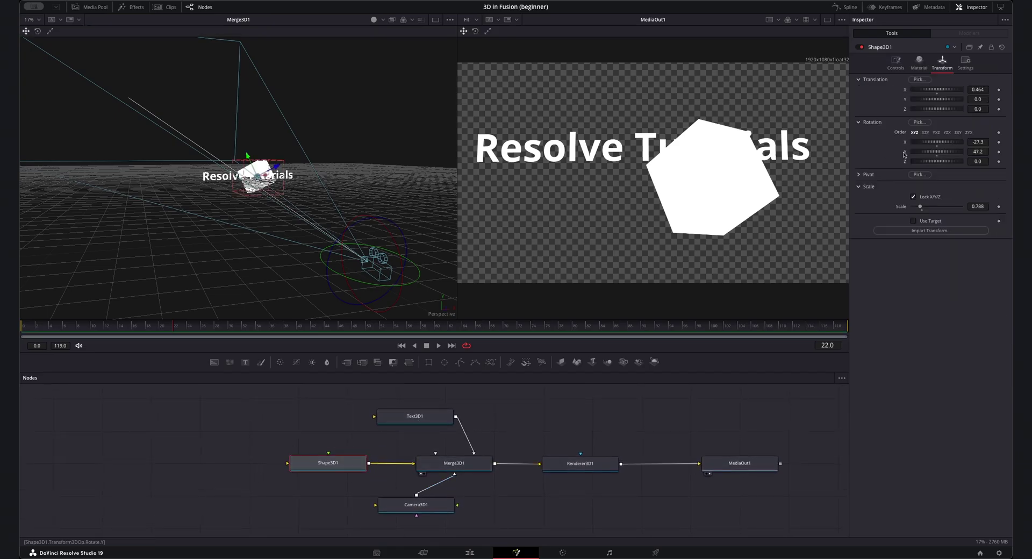
left_click(919, 62)
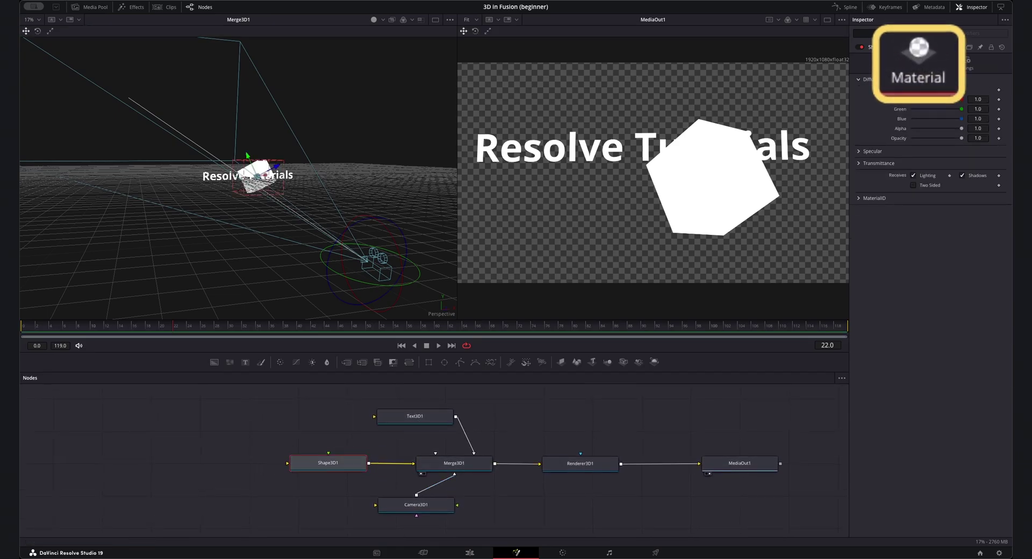
left_click(934, 91)
left_click_drag(113, 190, 92, 172)
left_click(141, 269)
Colour the Text3D1 text light orange and set Shape3D1's diffuse material colour to dark grey.
left_click(418, 418)
left_click(924, 167)
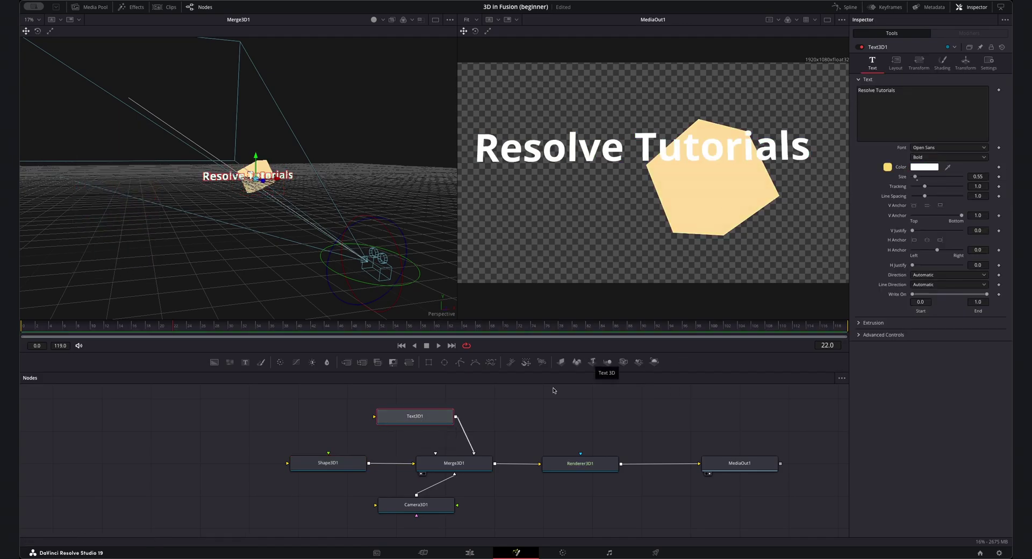
left_click(328, 463)
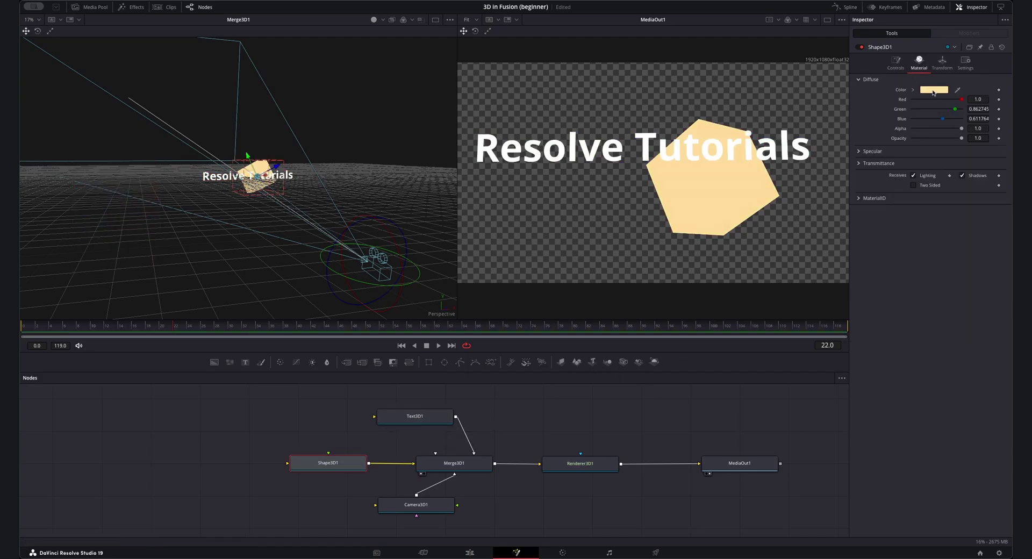
left_click(934, 90)
left_click(142, 239)
left_click(150, 251)
left_click_drag(113, 239, 142, 239)
left_click(142, 270)
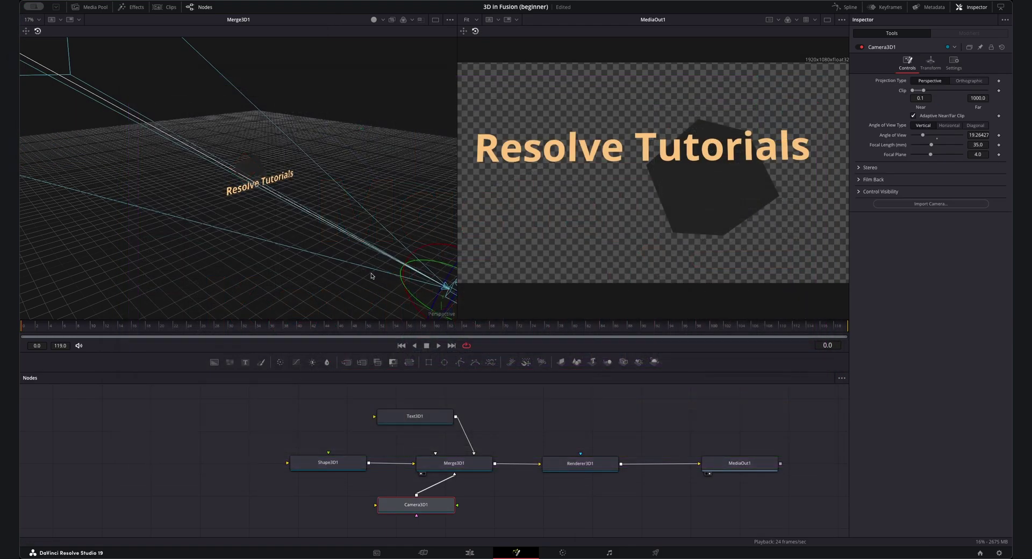
Set keyframes at frame 119 for Camera3D1's X, Y and Z translation and rotation.
left_click_drag(270, 233, 422, 205)
left_click(930, 63)
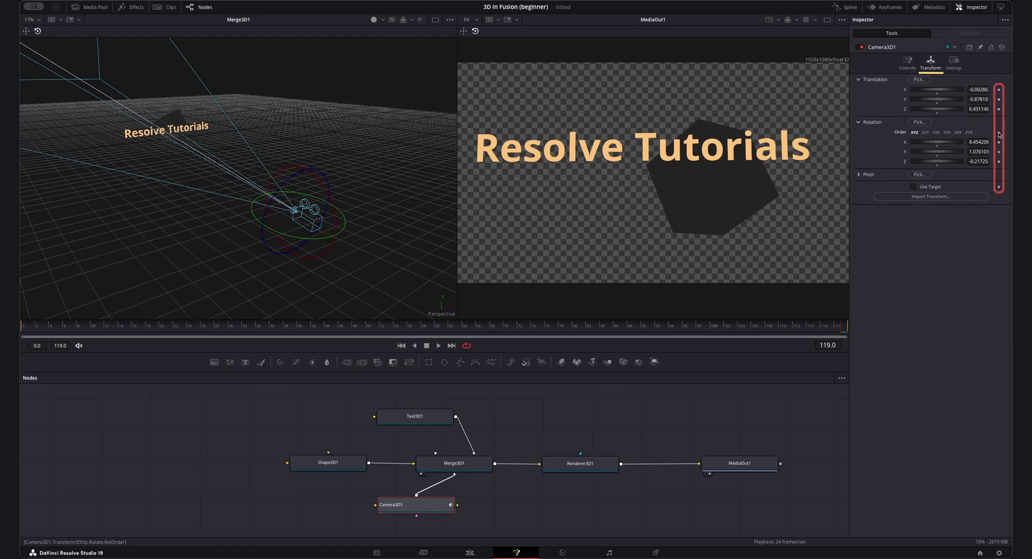
left_click(998, 89)
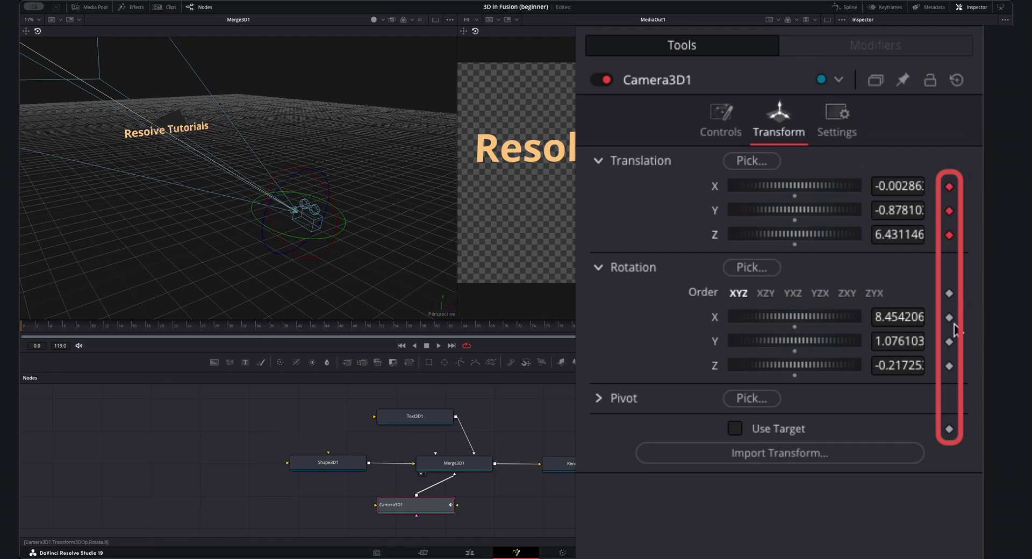
Adjust Camera3D1's X and Y translation and its X, Y and Z rotation to create a keyframed camera move.
mouse_move(794, 185)
left_mouse_down()
mouse_move(841, 186)
mouse_move(773, 186)
left_mouse_up()
left_click_drag(794, 341, 755, 341)
left_click_drag(786, 210, 767, 210)
left_click_drag(768, 365, 783, 363)
left_click_drag(795, 316, 292, 340)
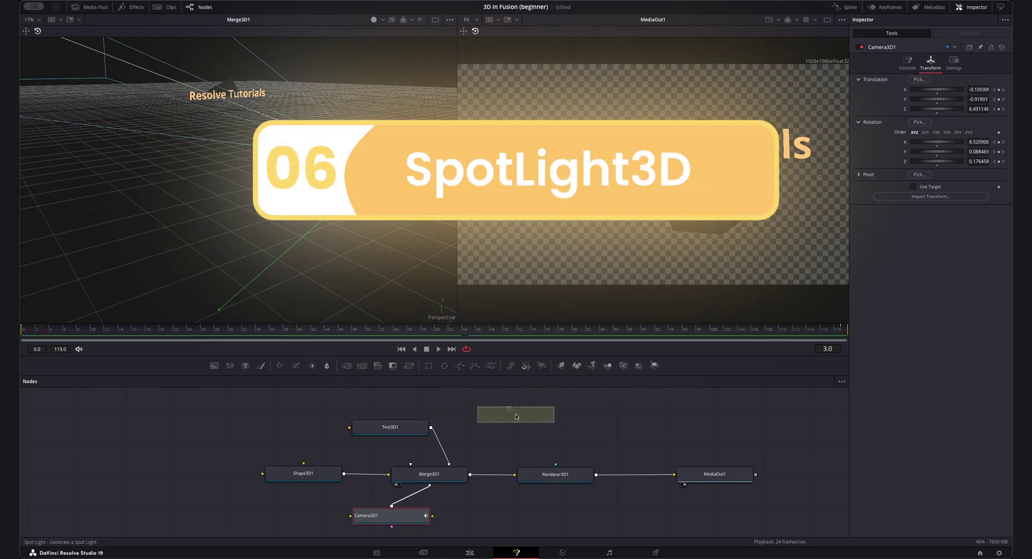
Add a Spot Light node connected to Merge3D1 and enable lighting in Renderer3D1.
left_click_drag(516, 416, 298, 432)
left_click_drag(303, 474, 301, 489)
left_click_drag(304, 433, 306, 451)
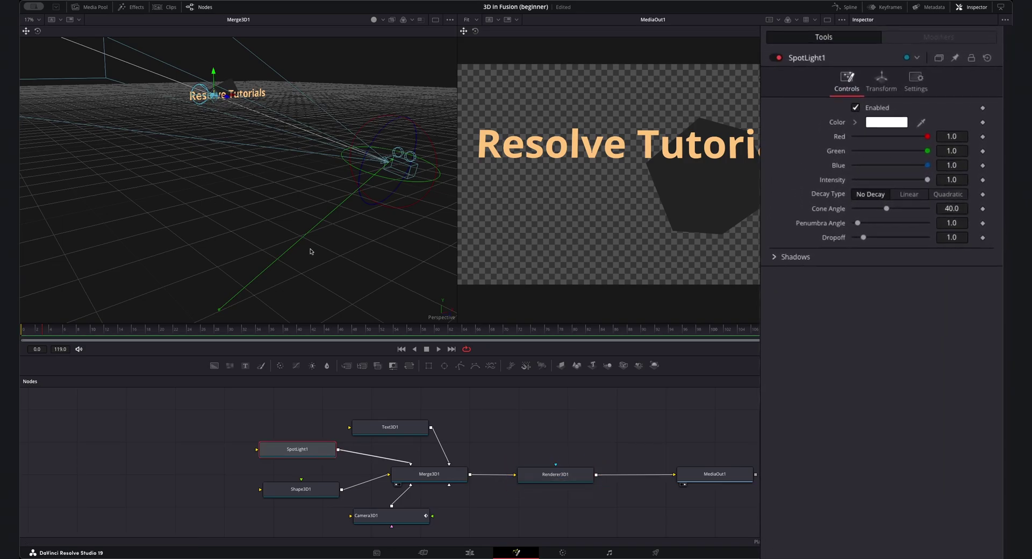
left_click(537, 474)
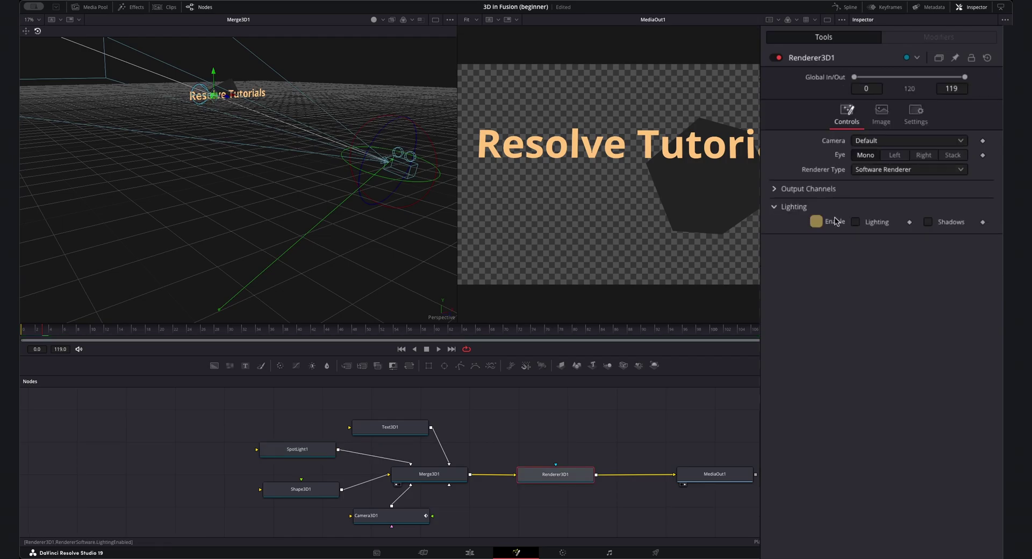
left_click(855, 222)
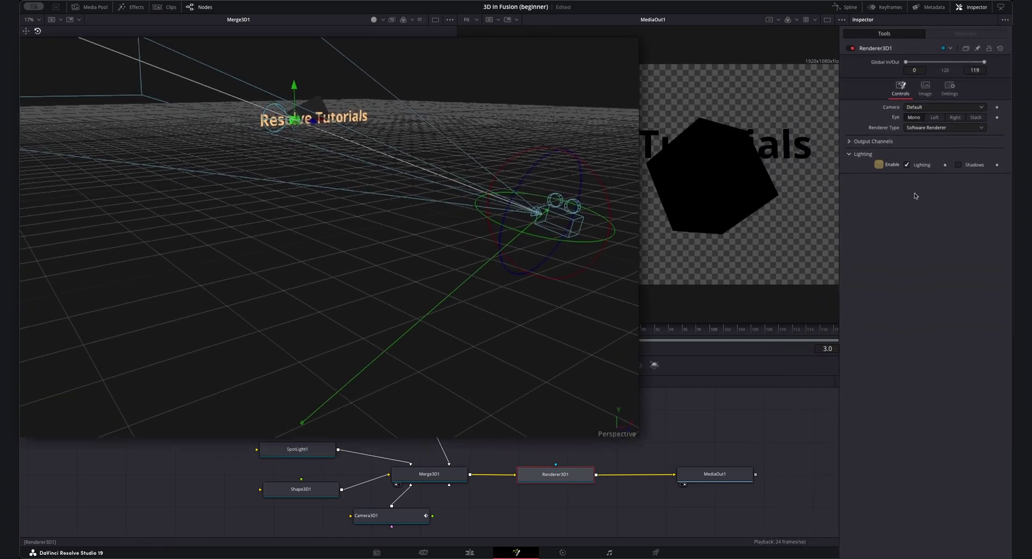
Move SpotLight1 away from the text toward the camera, and try Linear decay before returning it to No Decay.
left_click_drag(319, 126, 461, 155)
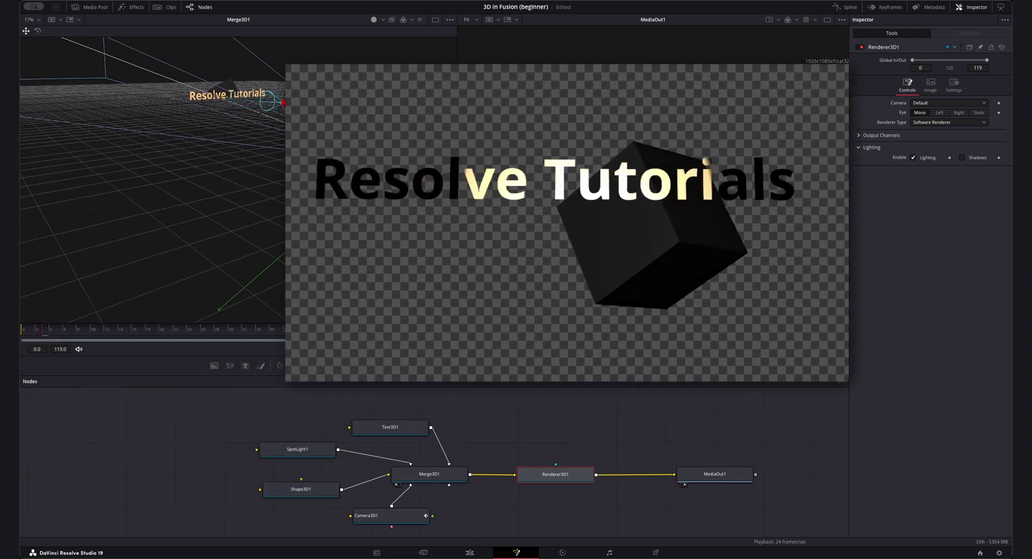
left_click_drag(333, 110, 277, 102)
left_click(948, 138)
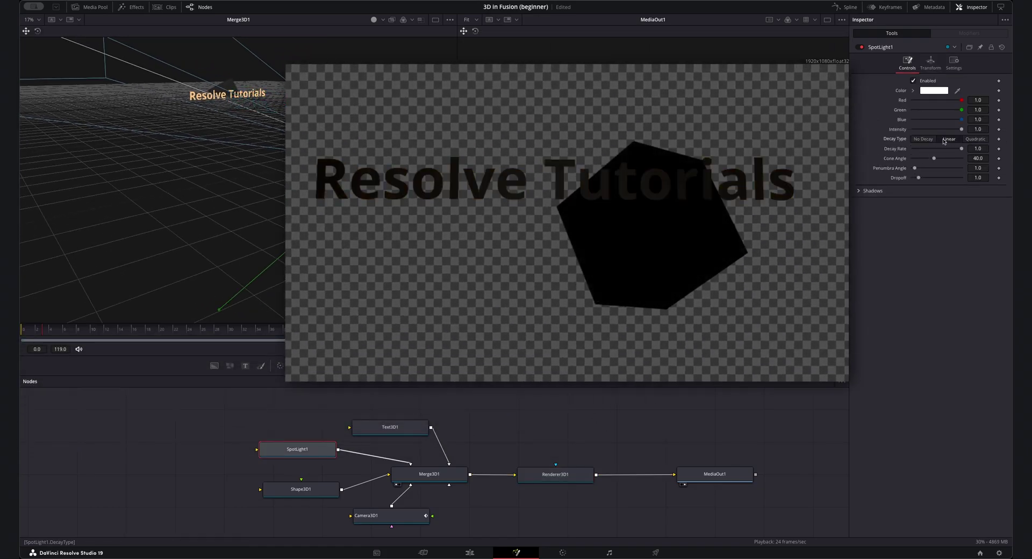
left_click(922, 139)
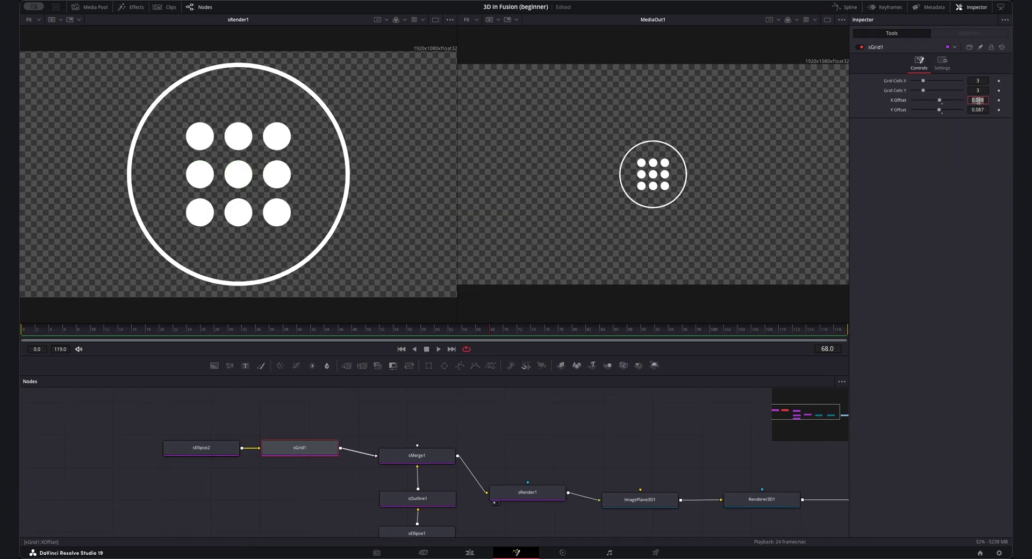
Expand the dot grid inside the circle to five by five and light ImagePlane3D1 with a spot light through Merge3D1.
left_click_drag(925, 90, 931, 92)
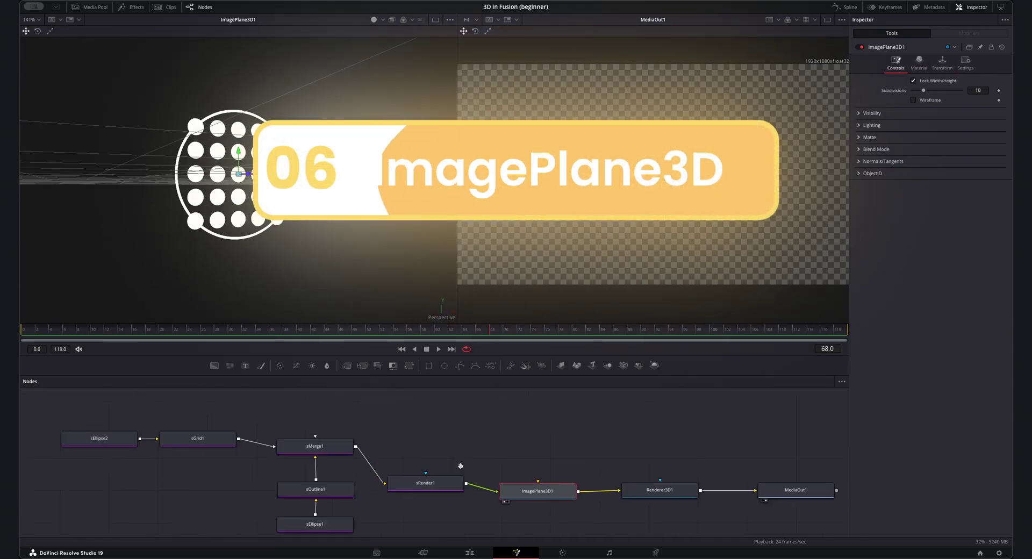
key("shift+space")
key("Return")
left_click_drag(248, 235, 291, 250)
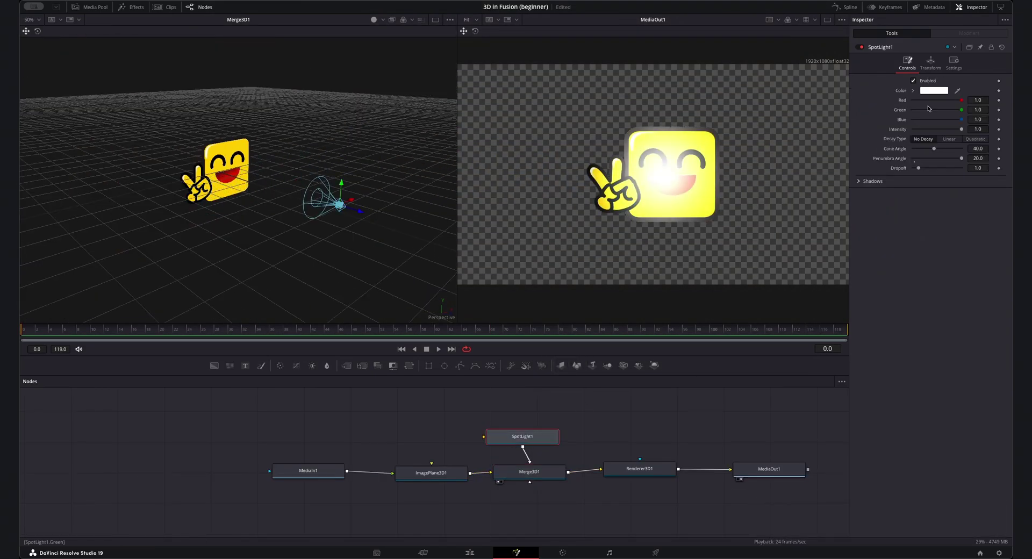
left_click_drag(334, 203, 309, 275)
left_click_drag(309, 274, 304, 278)
left_click_drag(937, 151, 597, 388)
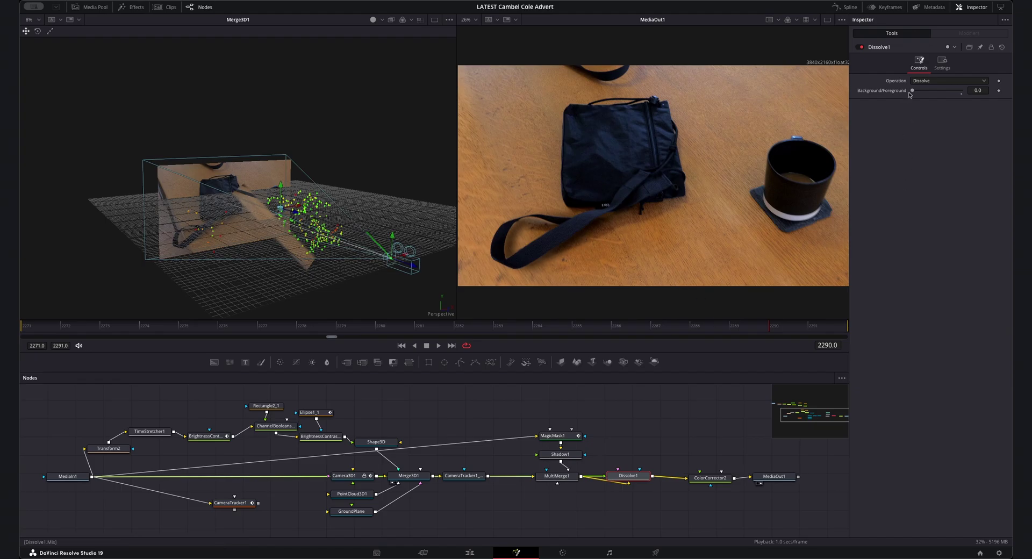
Sweep Dissolve1's background/foreground mix to compare both inputs and examine the camera-tracked scene in the 3D view.
left_click_drag(929, 93, 962, 91)
left_click_drag(347, 217, 430, 253)
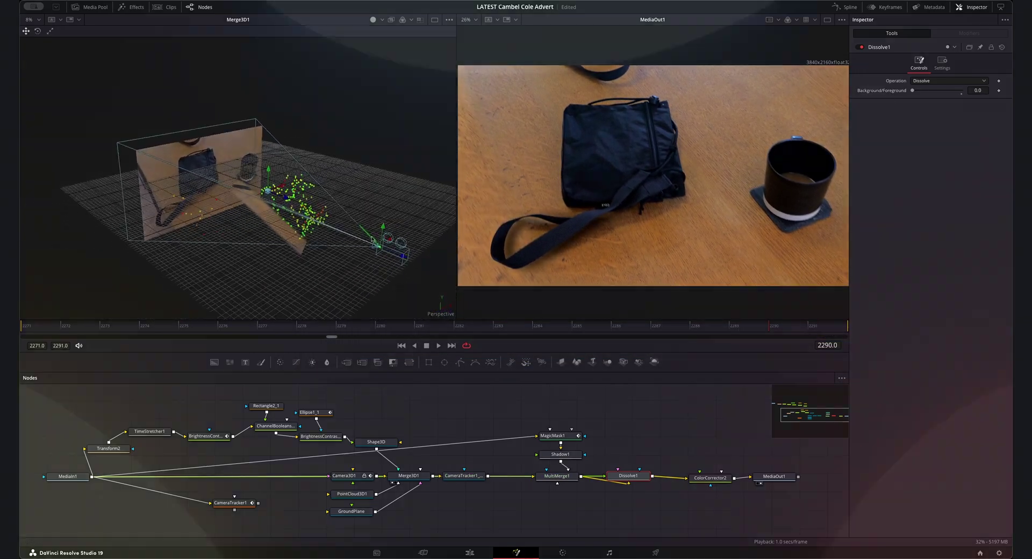